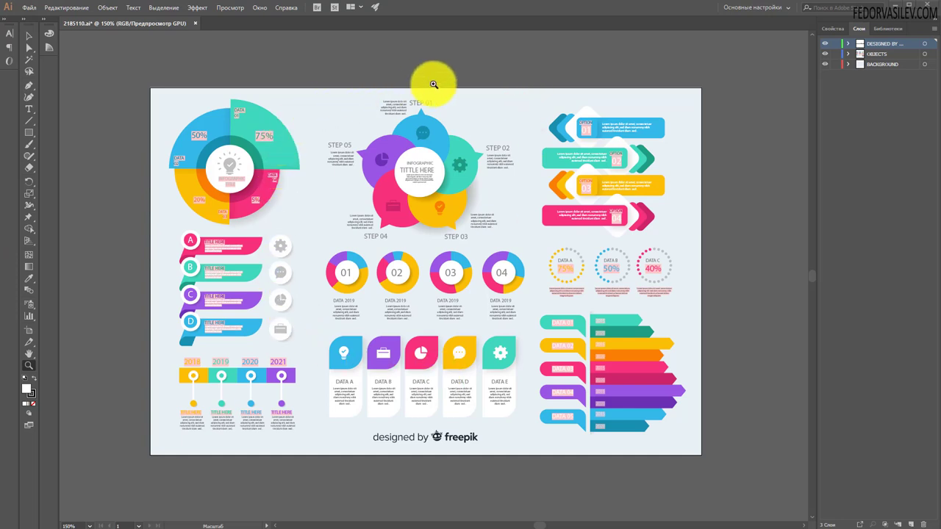
# Expand the BACKGROUND, OBJECTS and DESIGNED BY layers, then switch to the Selection tool.
pyautogui.click(848, 64)
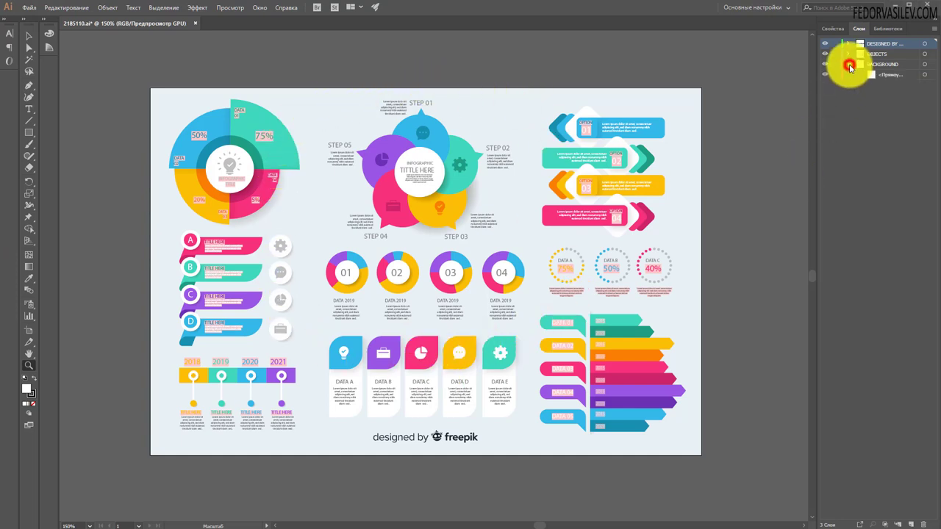
pyautogui.click(848, 54)
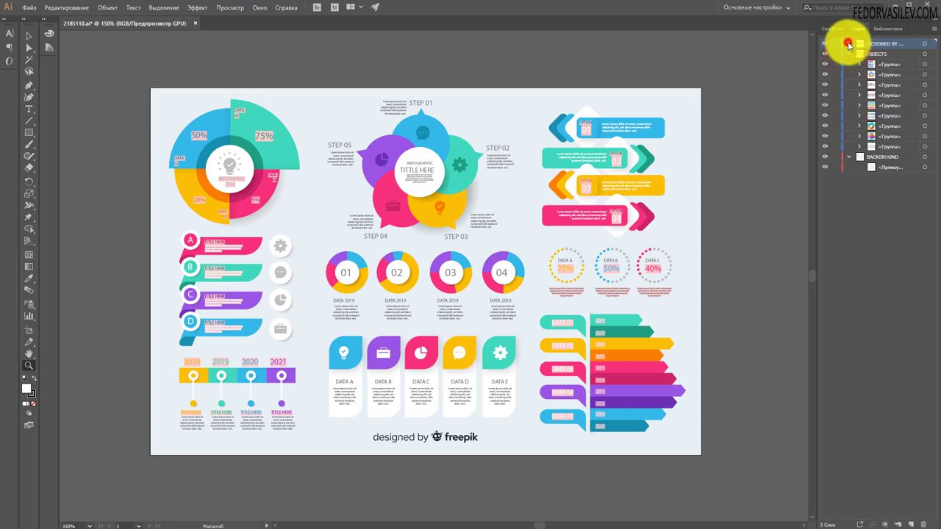
pyautogui.click(848, 45)
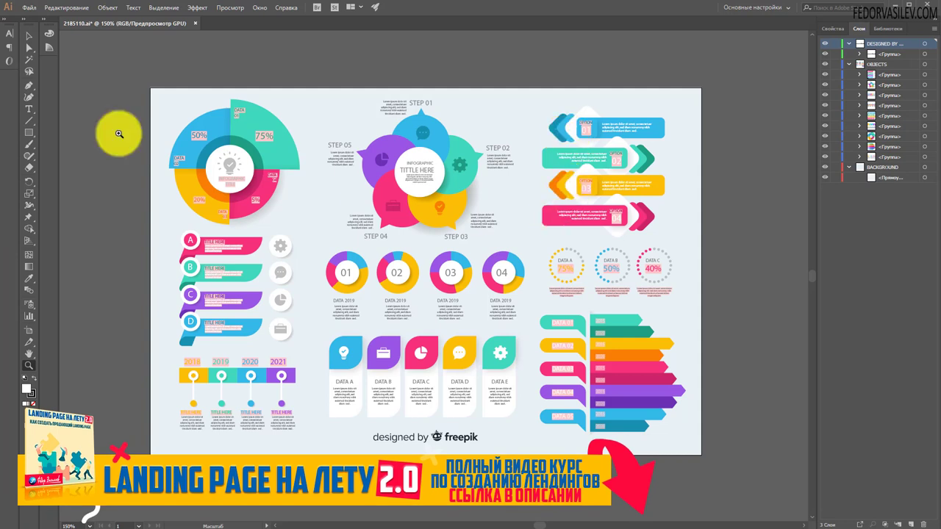
pyautogui.click(33, 37)
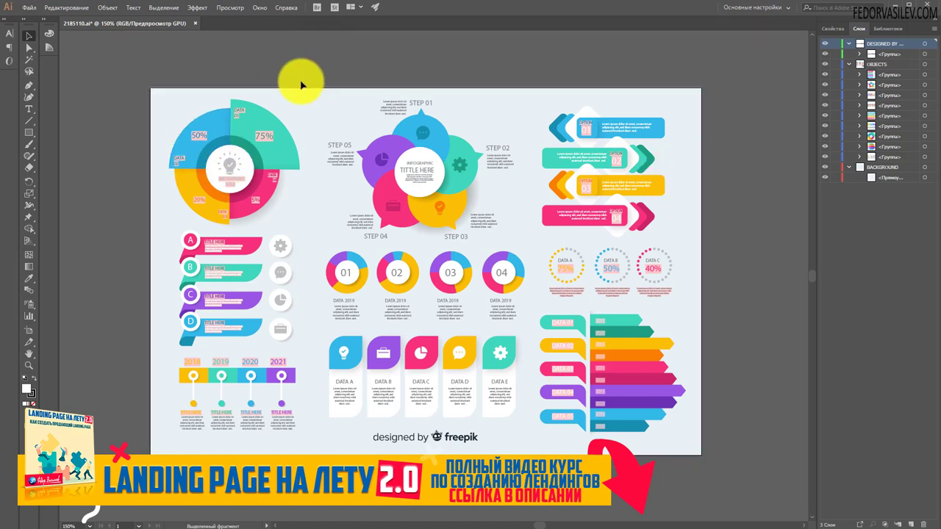
pyautogui.click(29, 7)
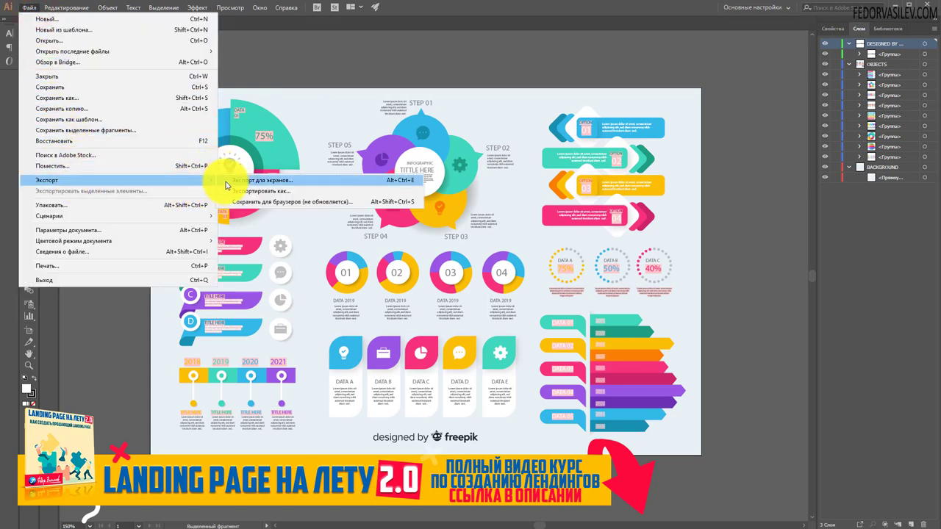
pyautogui.moveTo(47, 180)
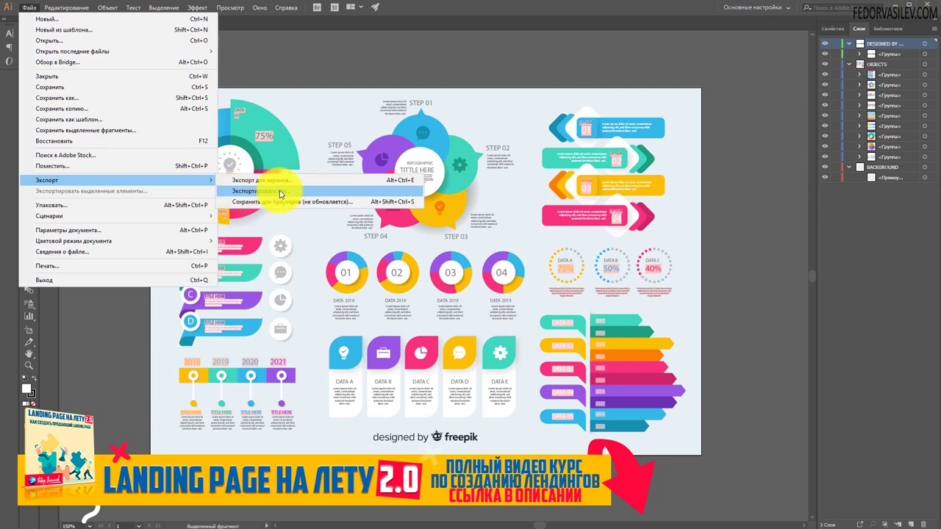
pyautogui.click(280, 194)
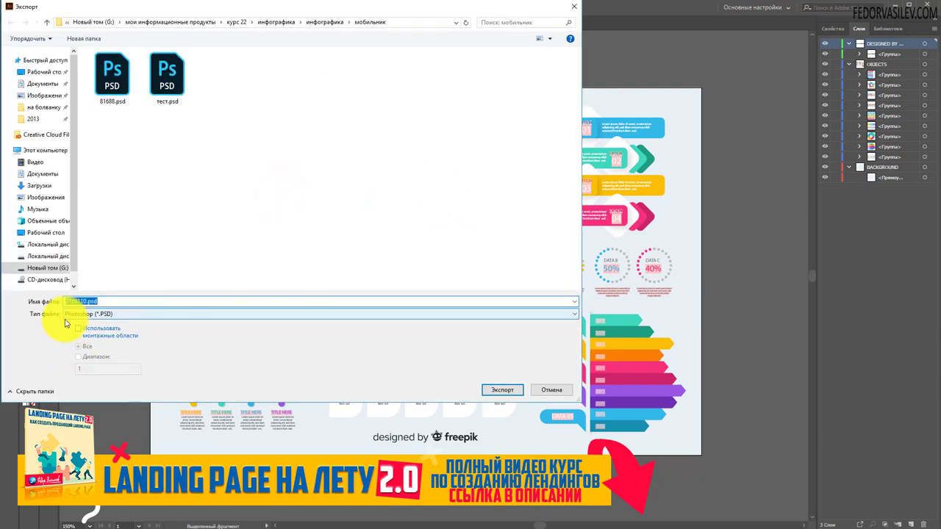
pyautogui.click(74, 316)
pyautogui.click(74, 316)
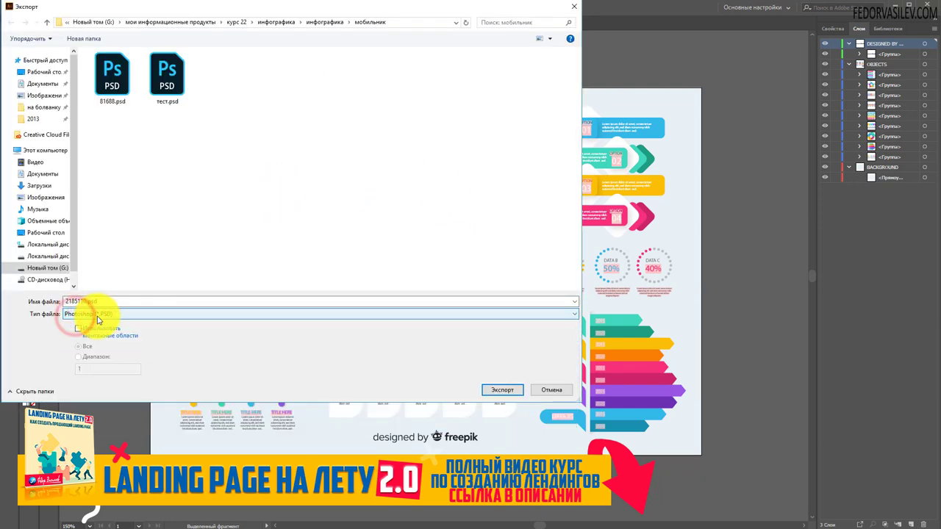
pyautogui.moveTo(238, 6); pyautogui.dragTo(392, 26)
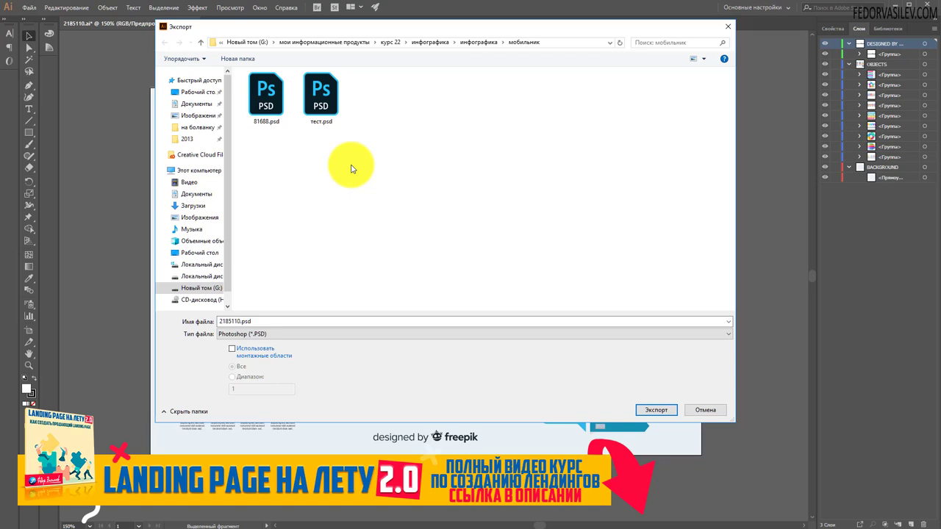
pyautogui.click(728, 26)
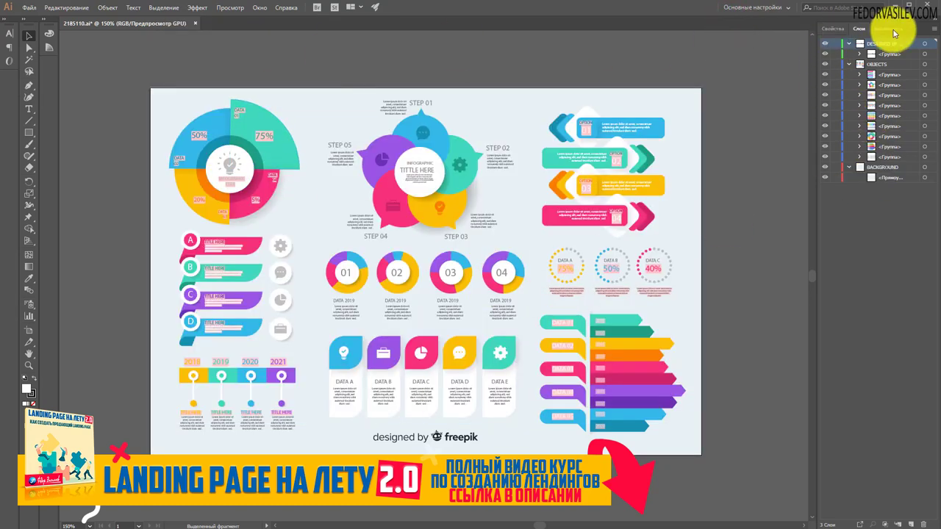
# Collapse DESIGNED BY and OBJECTS, then toggle the background rectangle's eye to compare, ending hidden.
pyautogui.click(848, 43)
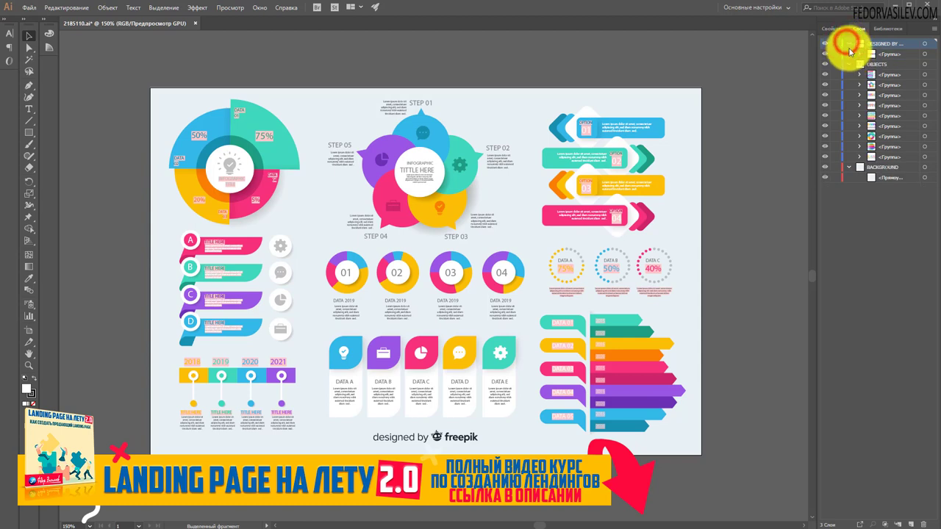
pyautogui.click(849, 53)
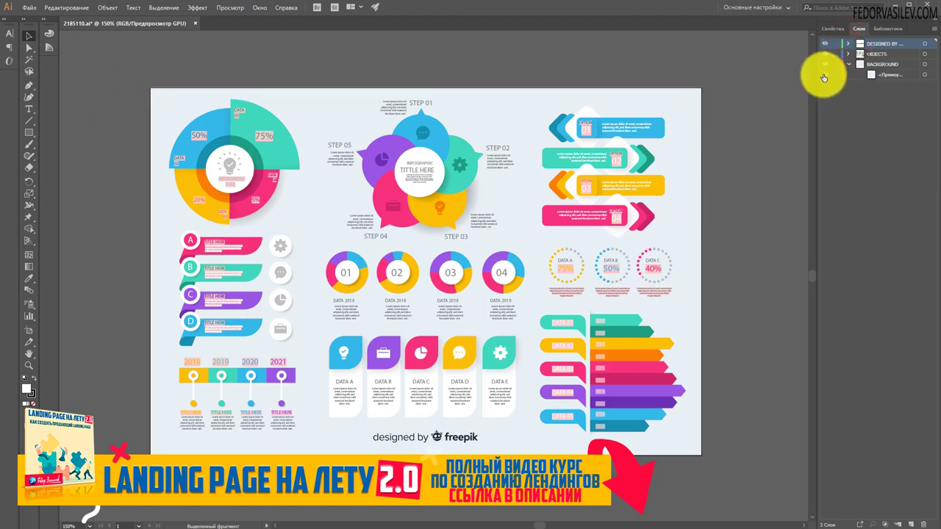
pyautogui.click(824, 75)
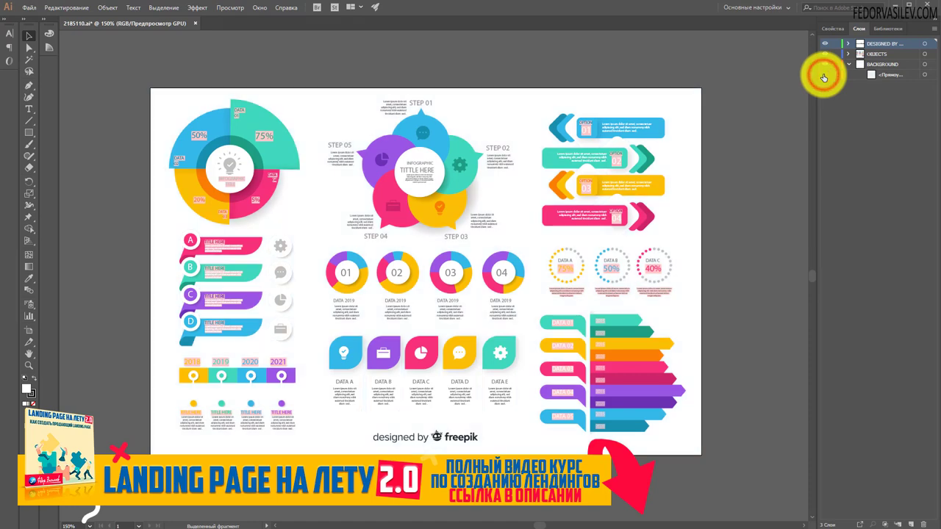
pyautogui.click(824, 75)
pyautogui.click(825, 75)
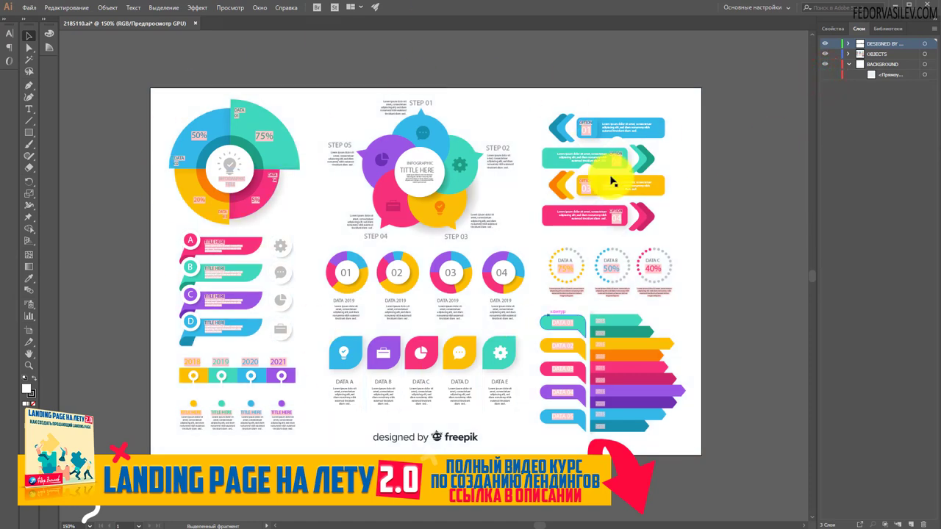
pyautogui.click(824, 75)
pyautogui.click(824, 75)
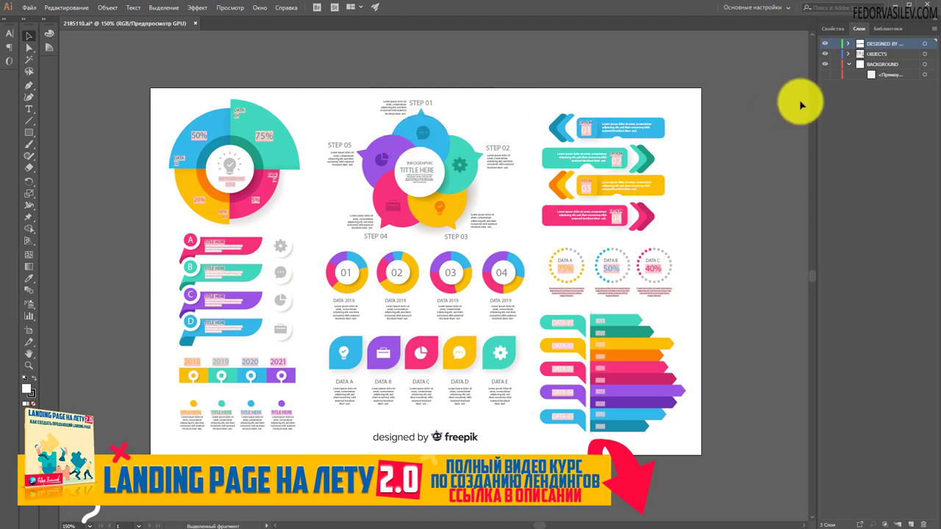
# Re-inspect the BACKGROUND and OBJECTS layers and toggle the background rectangle on, then off.
pyautogui.click(849, 64)
pyautogui.click(849, 64)
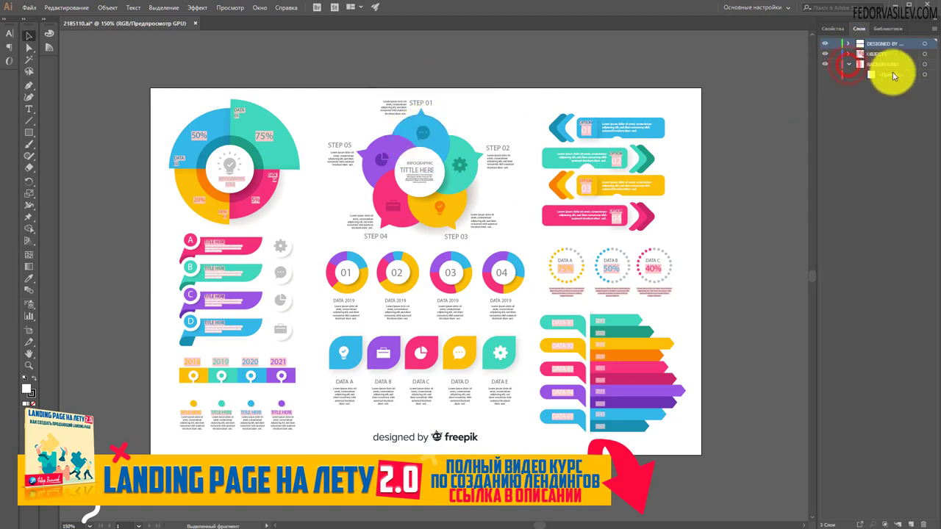
pyautogui.click(848, 55)
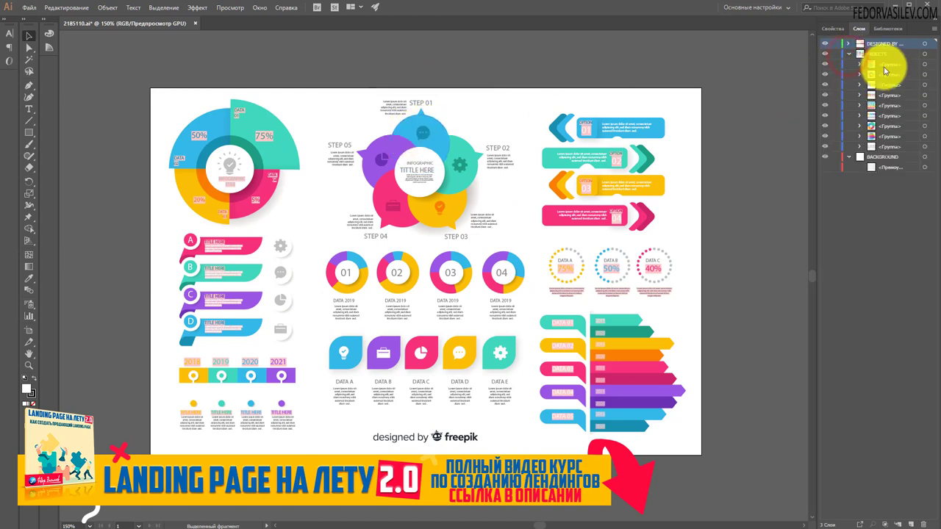
pyautogui.click(848, 55)
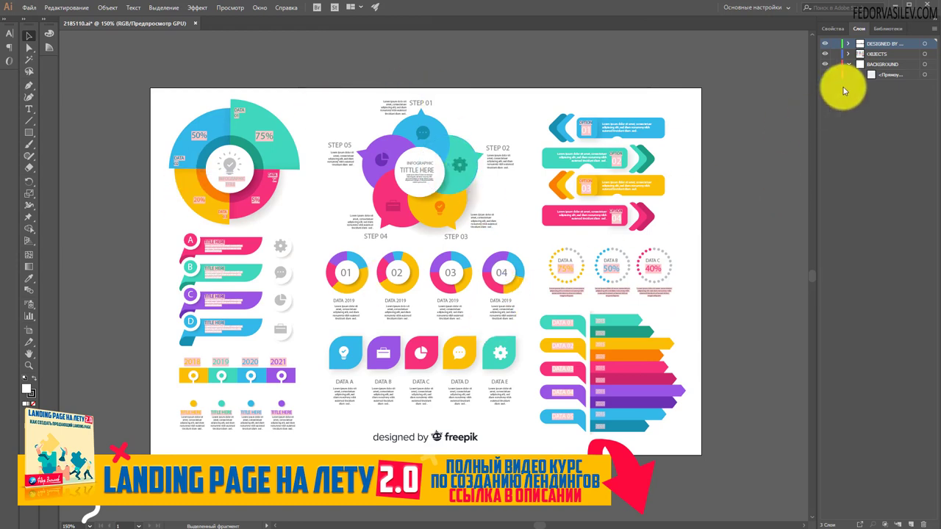
pyautogui.click(825, 75)
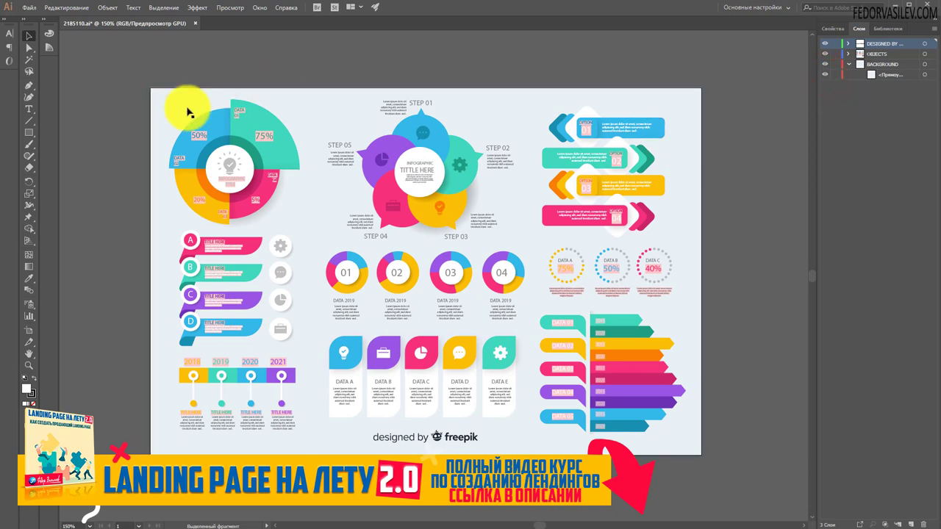
pyautogui.click(825, 76)
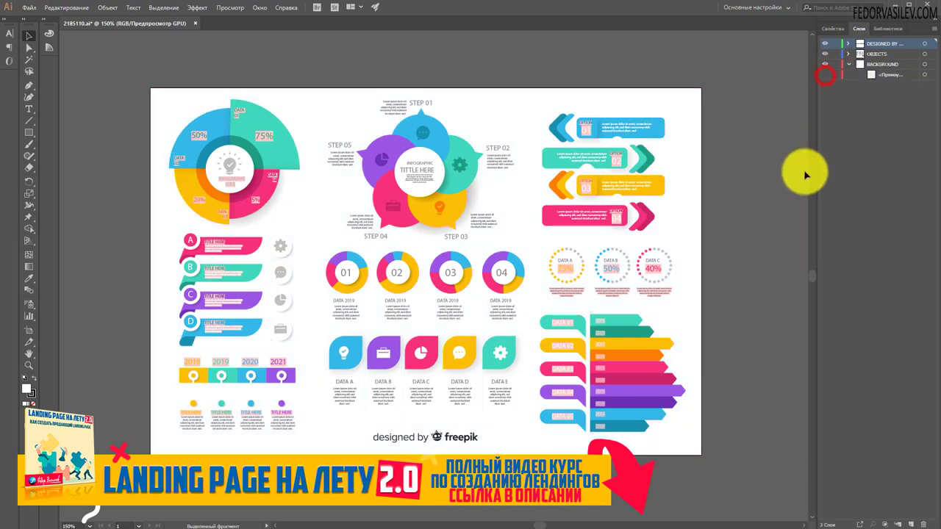
# Delete the BACKGROUND layer.
pyautogui.click(850, 64)
pyautogui.click(873, 66)
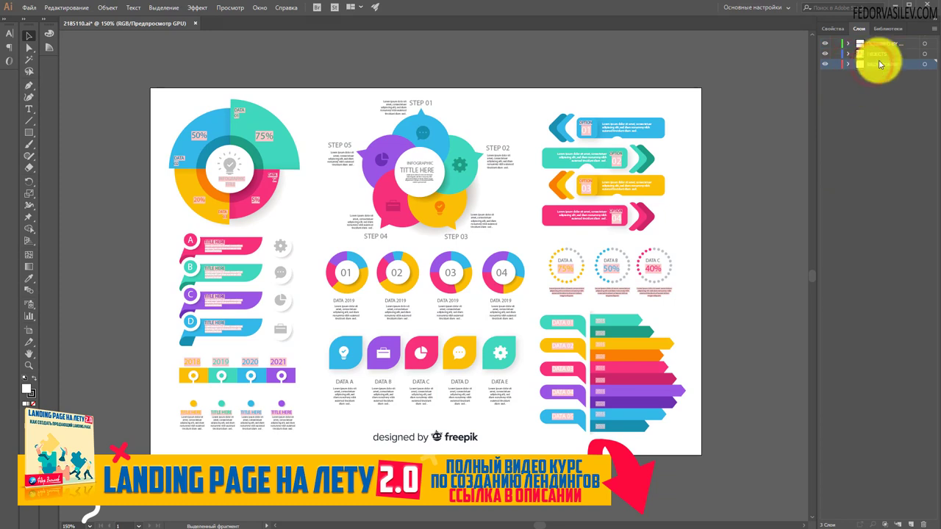
pyautogui.click(926, 524)
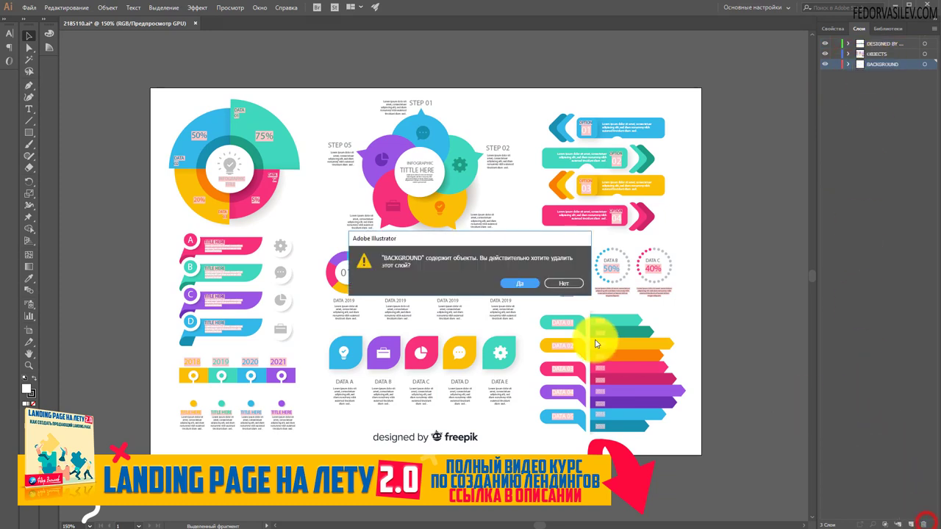
pyautogui.click(527, 285)
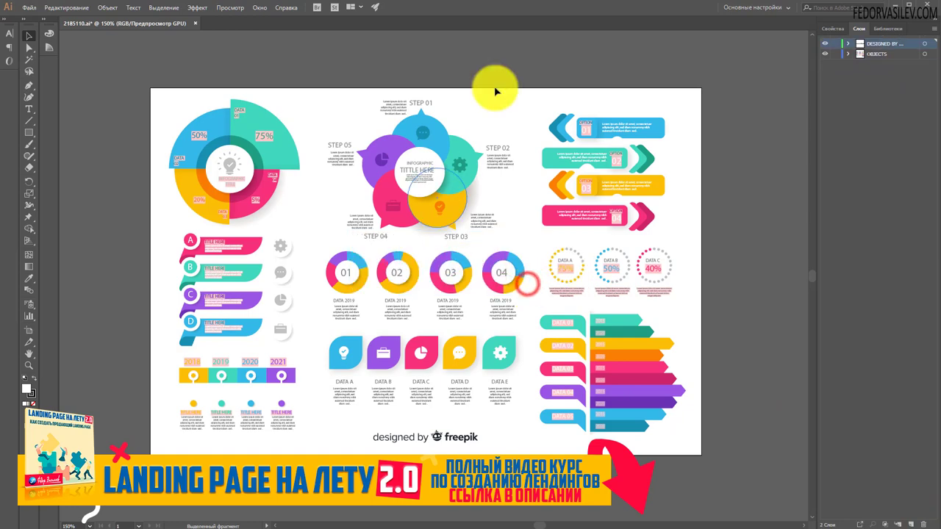
# Toggle OBJECTS visibility to check what remains, then delete the DESIGNED BY layer.
pyautogui.click(825, 54)
pyautogui.click(825, 55)
pyautogui.click(825, 55)
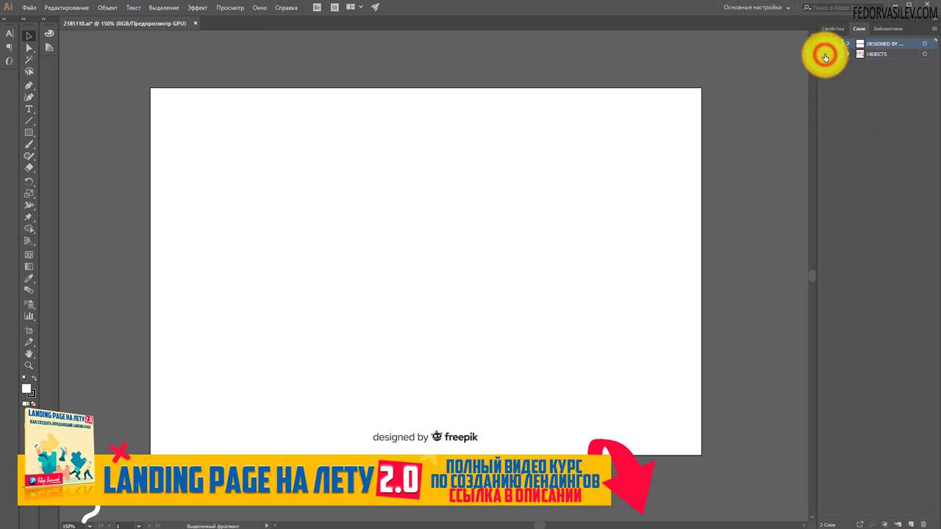
pyautogui.click(825, 55)
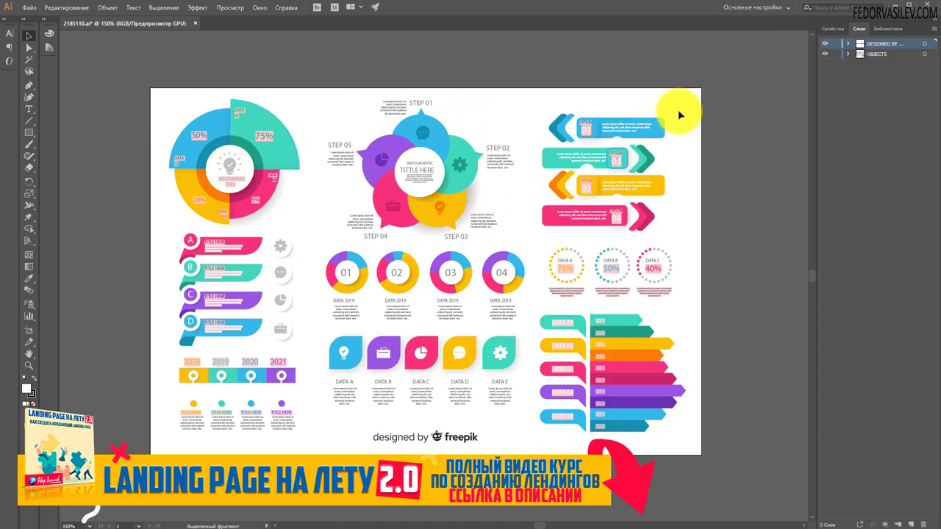
pyautogui.click(825, 45)
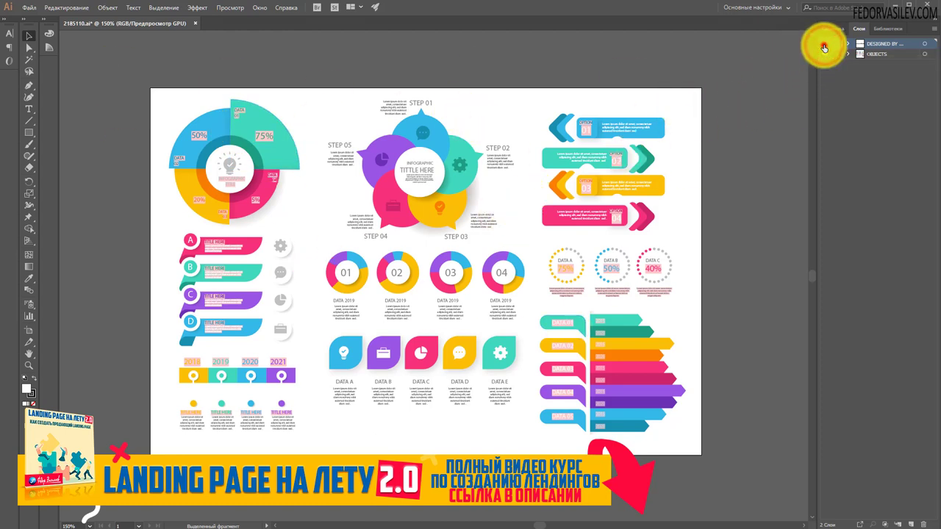
pyautogui.click(880, 44)
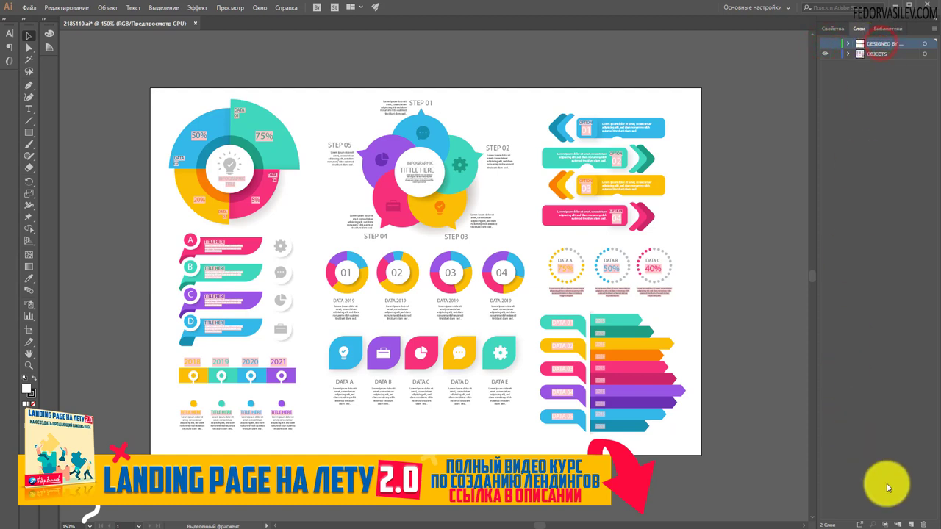
pyautogui.click(925, 524)
# Confirm deleting DESIGNED BY and expand OBJECTS to list its groups.
pyautogui.click(518, 281)
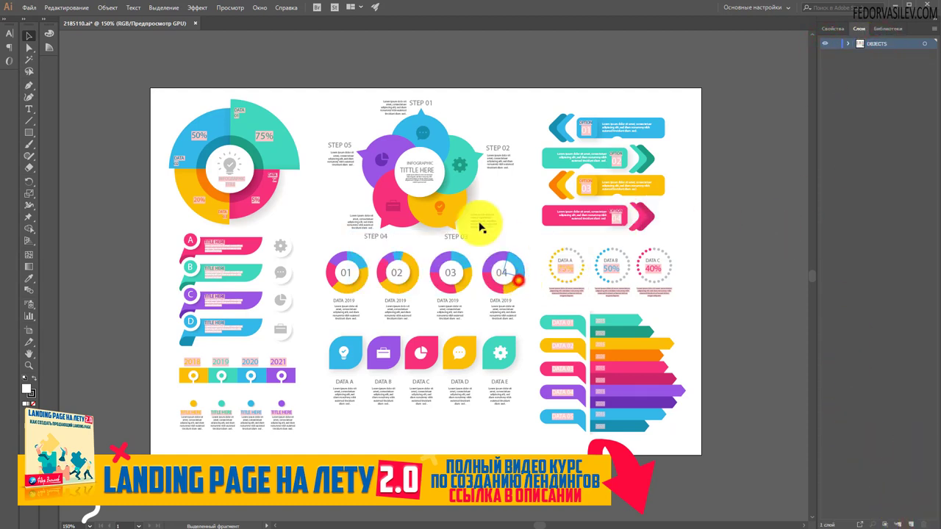
pyautogui.click(849, 44)
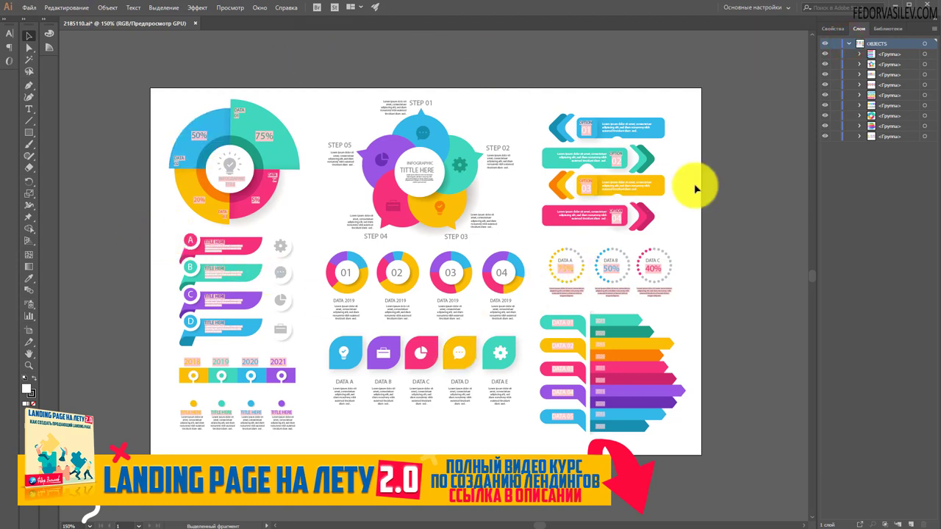
pyautogui.click(823, 132)
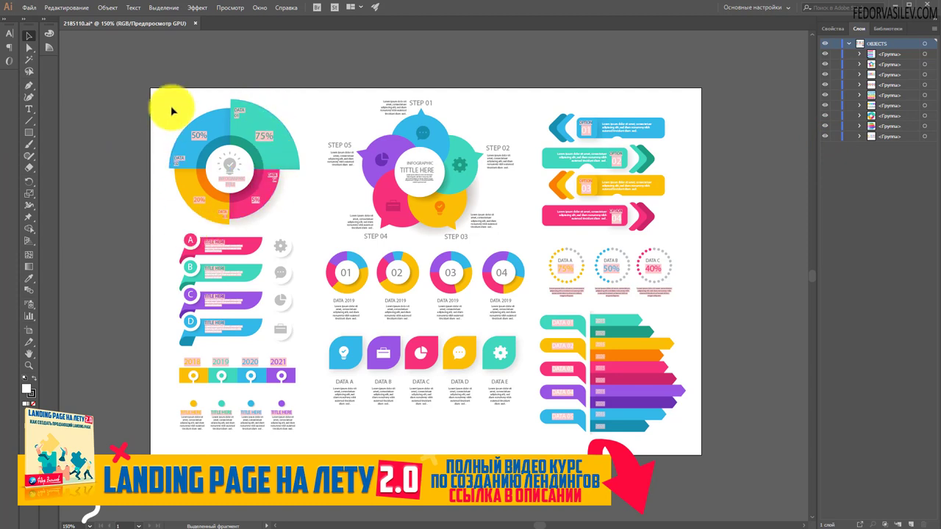
pyautogui.click(825, 129)
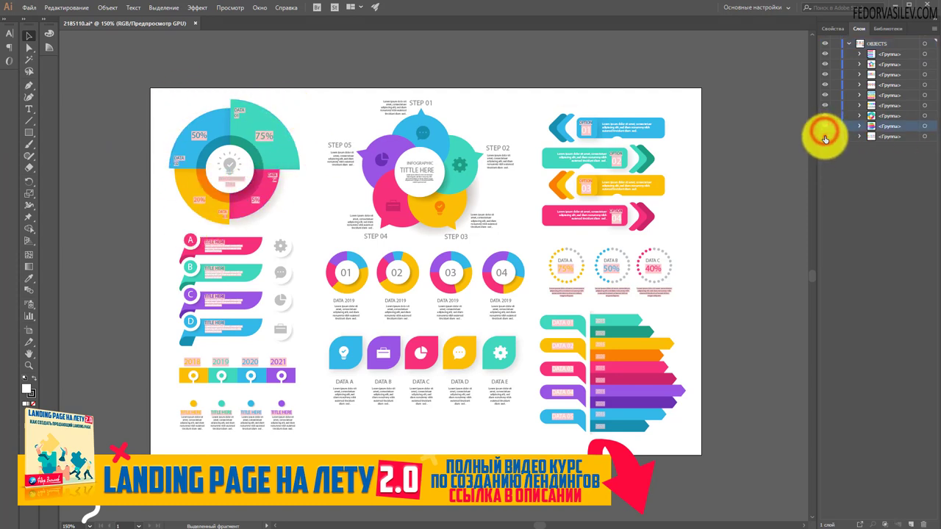
# Hide the timeline, banners, donuts, DATA icons, STEP and A–D bar groups, keeping only the pie chart.
pyautogui.click(824, 126)
pyautogui.click(823, 116)
pyautogui.click(825, 106)
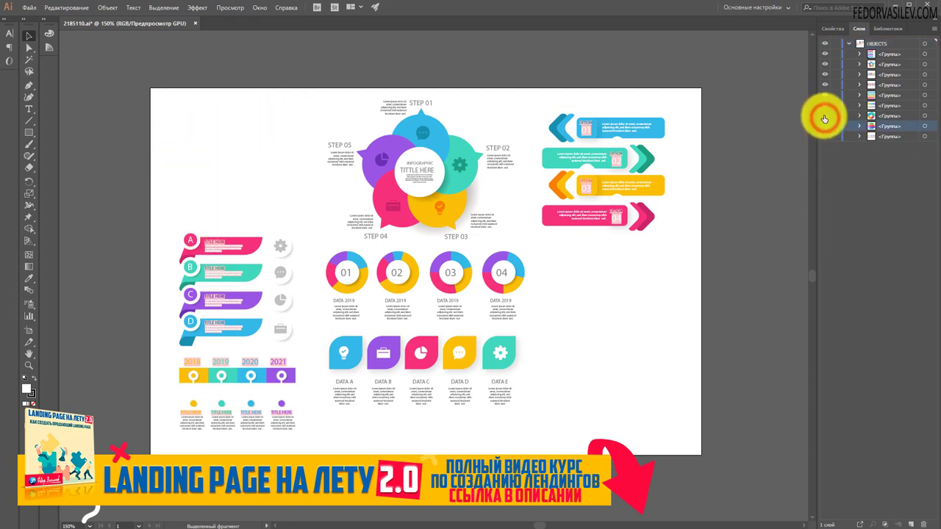
pyautogui.click(824, 116)
pyautogui.click(825, 105)
pyautogui.click(825, 95)
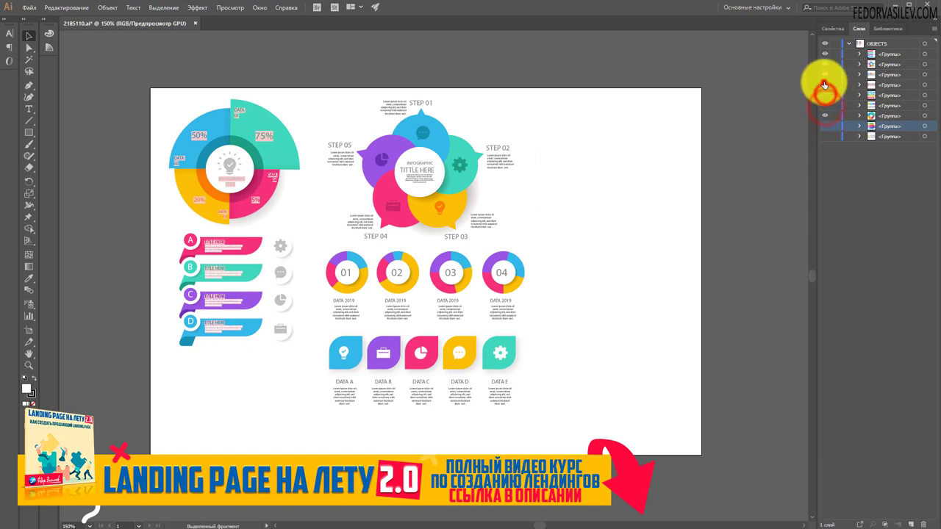
pyautogui.click(824, 85)
pyautogui.click(824, 75)
pyautogui.click(824, 65)
pyautogui.click(824, 55)
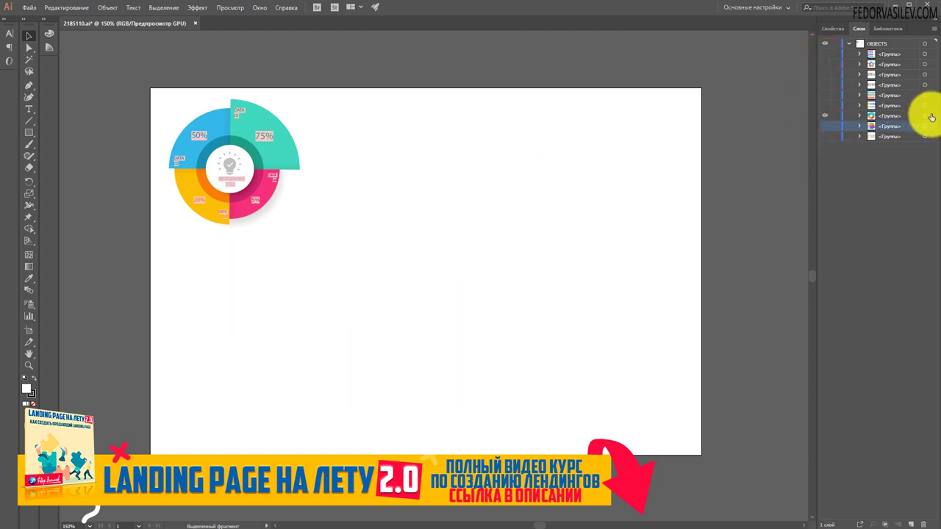
pyautogui.click(859, 115)
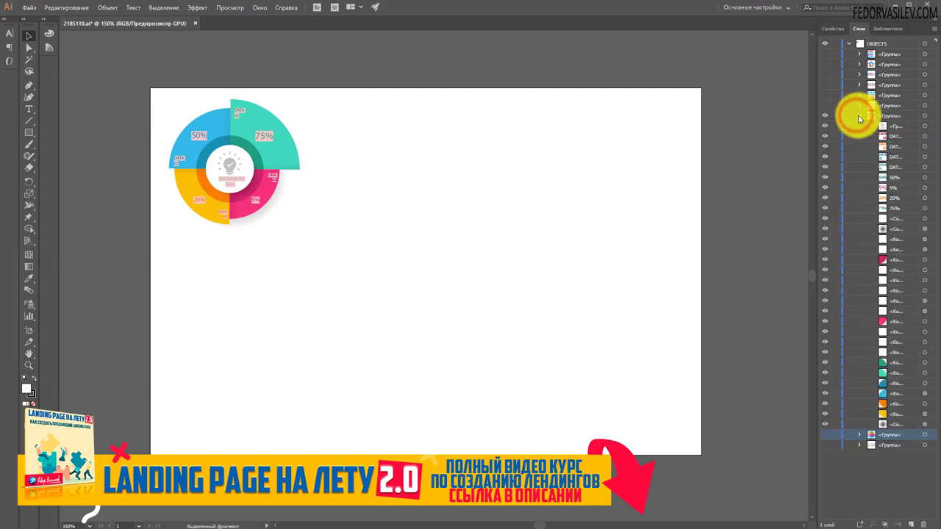
pyautogui.click(859, 115)
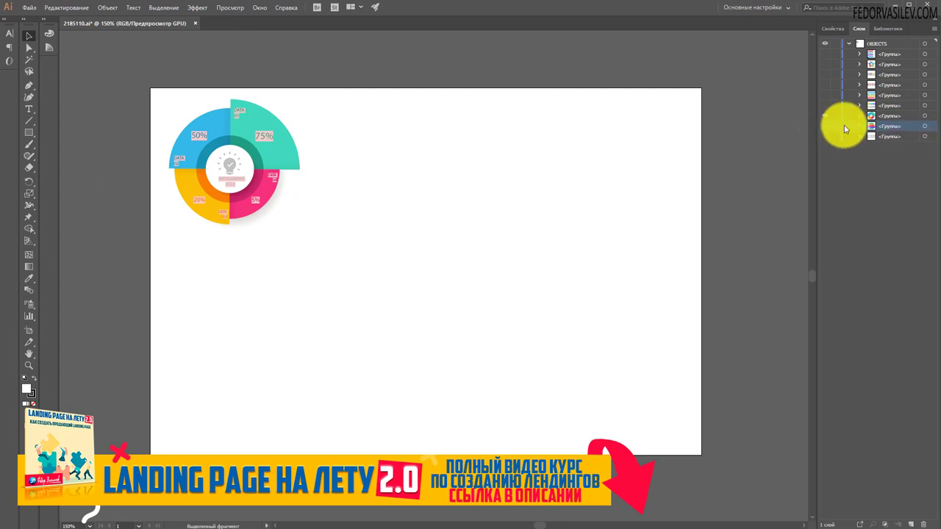
# Select the pie chart group, scale it up by a corner handle, and centre it on the artboard.
pyautogui.click(926, 116)
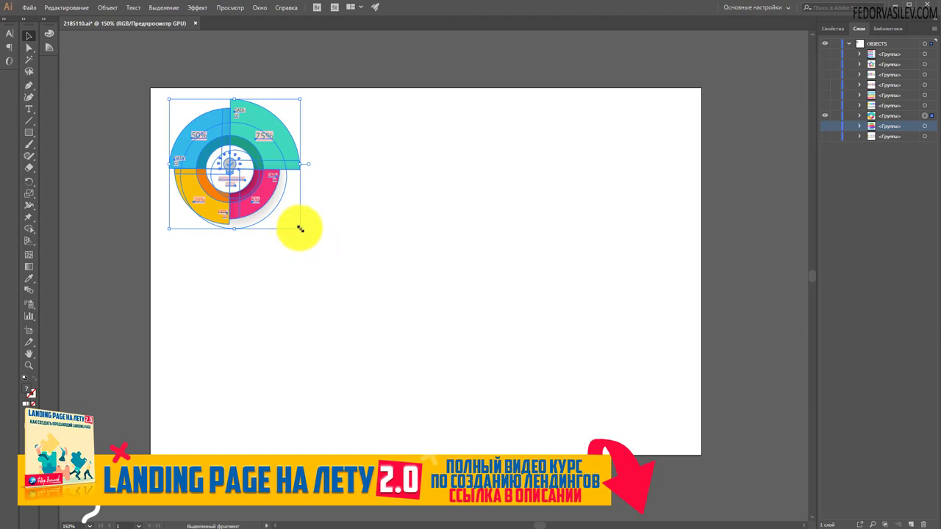
pyautogui.moveTo(300, 228); pyautogui.dragTo(485, 423)
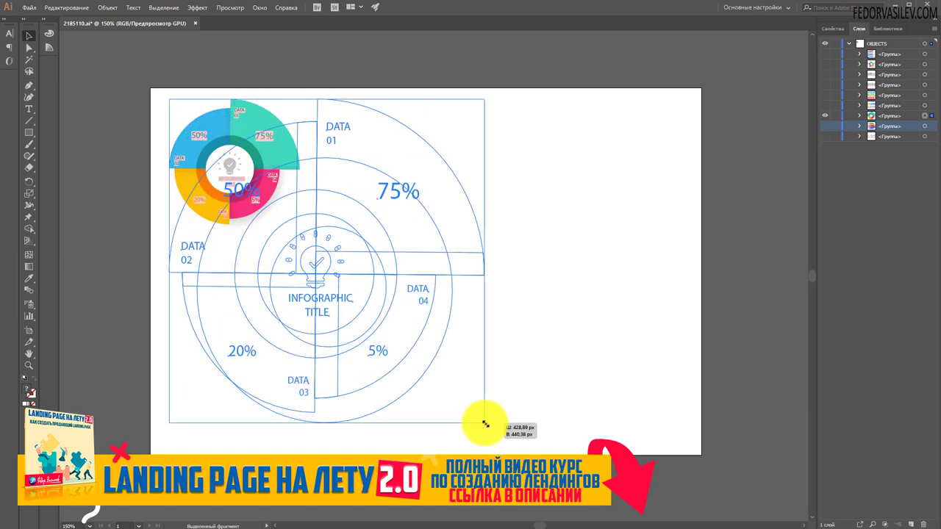
pyautogui.moveTo(384, 154)
pyautogui.mouseDown()
pyautogui.moveTo(462, 175)
pyautogui.moveTo(488, 166)
pyautogui.mouseUp()
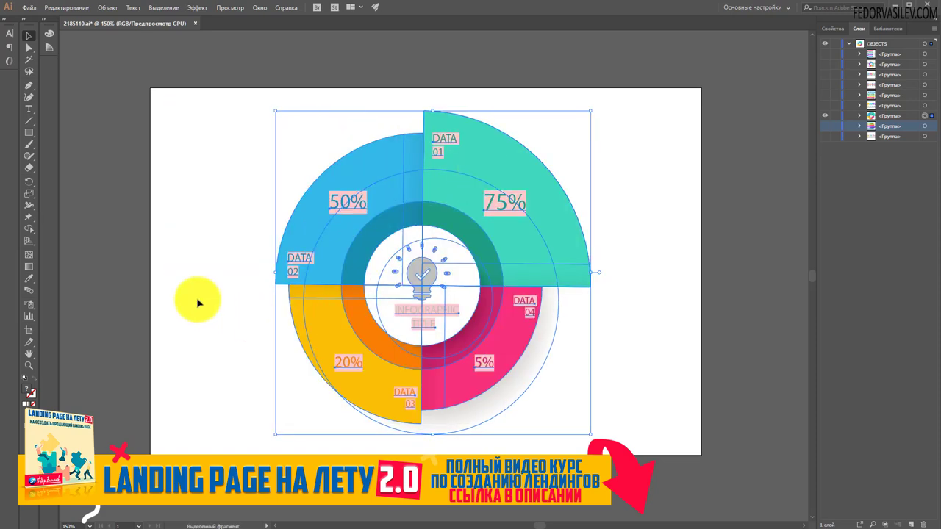
pyautogui.click(105, 98)
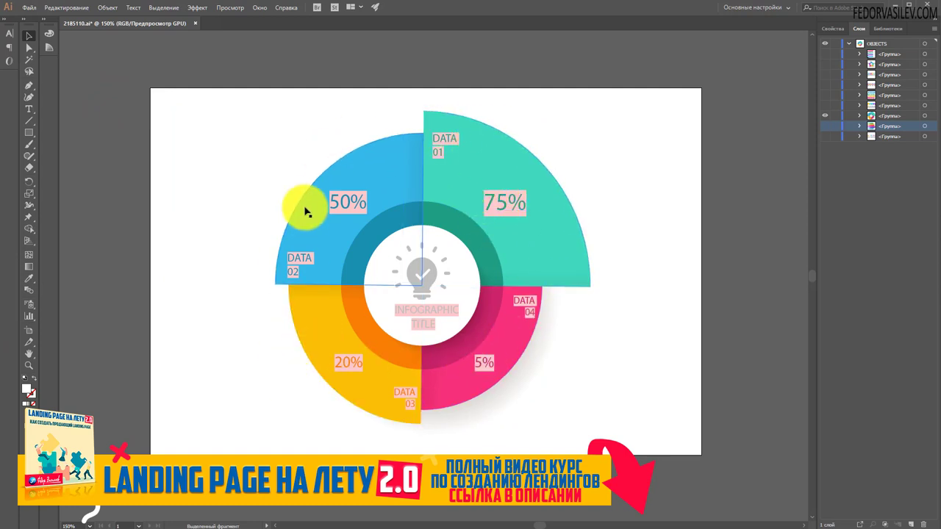
# Collapse the OBJECTS layer and target it to select all its pie-chart artwork.
pyautogui.click(358, 184)
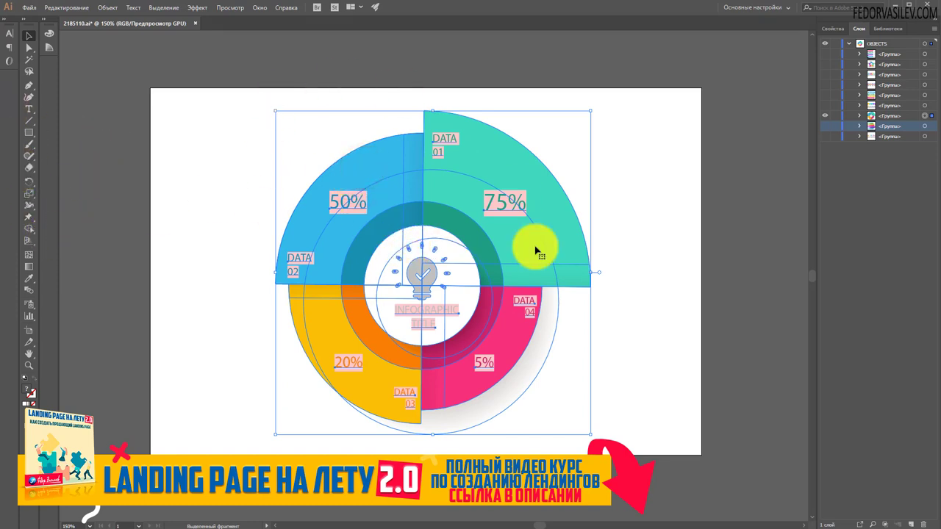
pyautogui.click(604, 208)
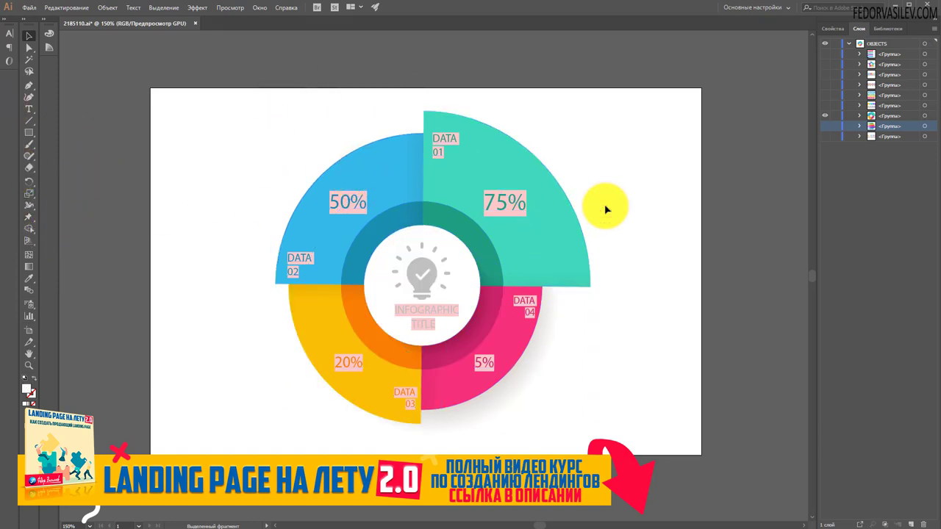
pyautogui.click(850, 43)
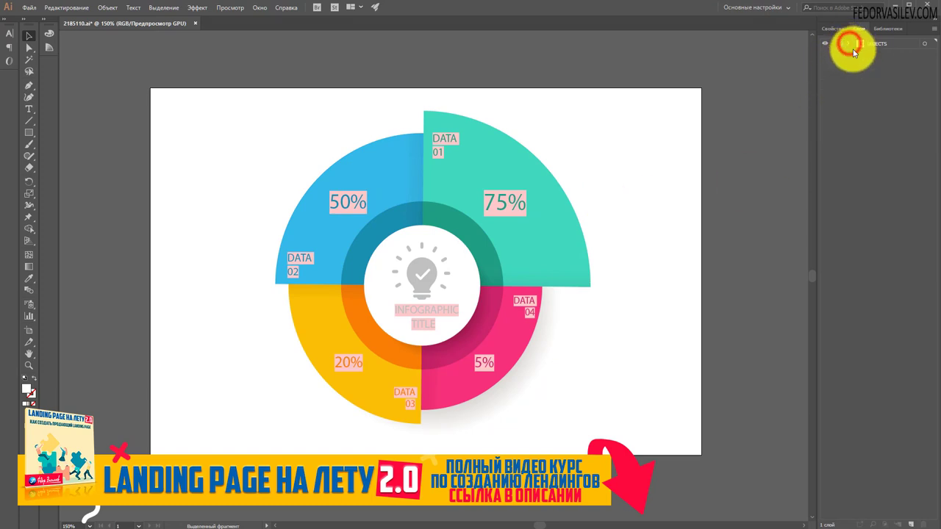
pyautogui.click(923, 43)
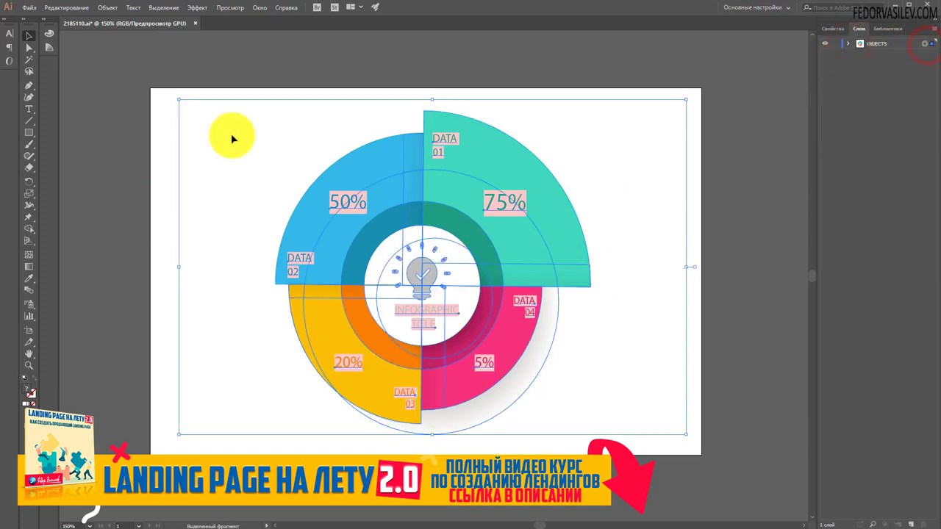
# Apply Object > Ungroup four times until the pie chart contains no groups.
pyautogui.click(107, 9)
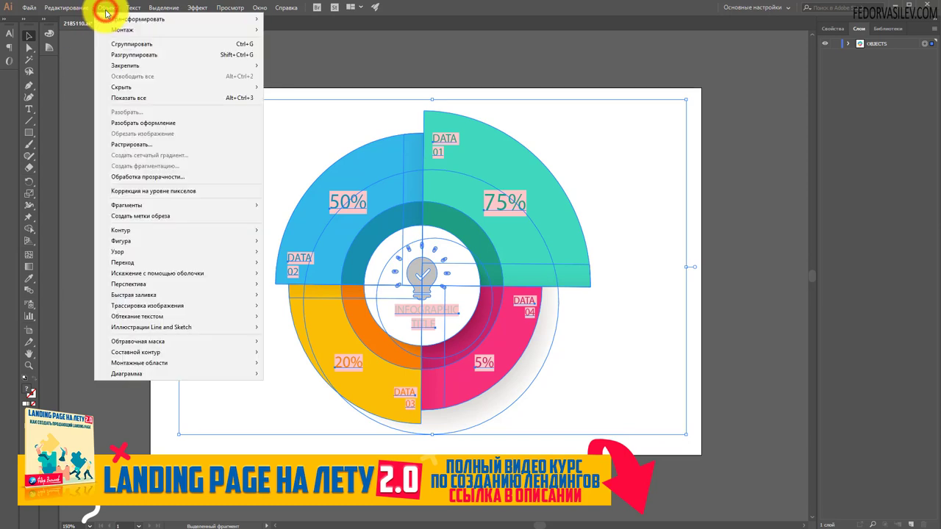
pyautogui.click(147, 55)
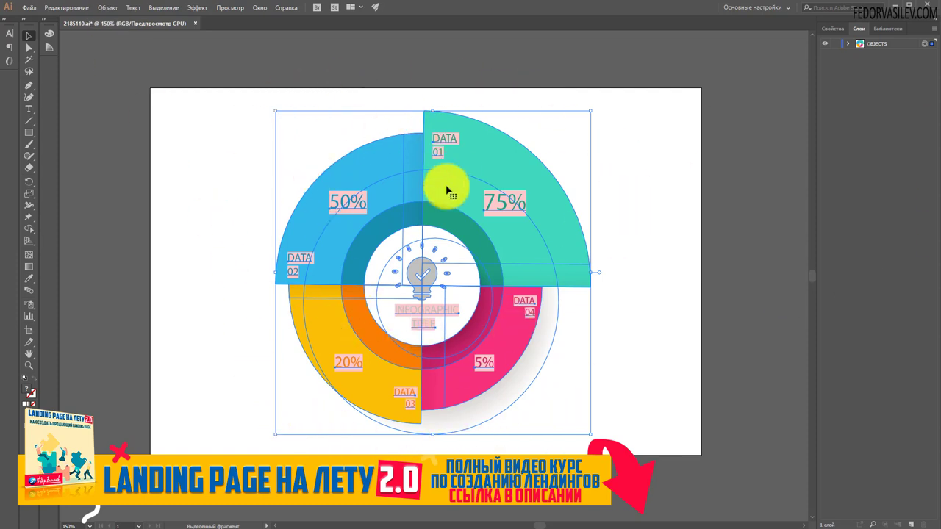
pyautogui.click(107, 8)
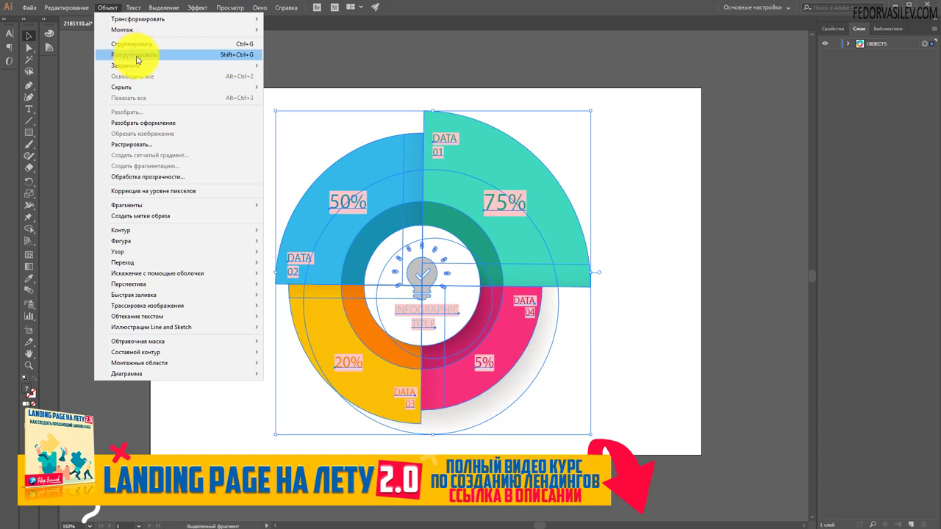
pyautogui.click(136, 55)
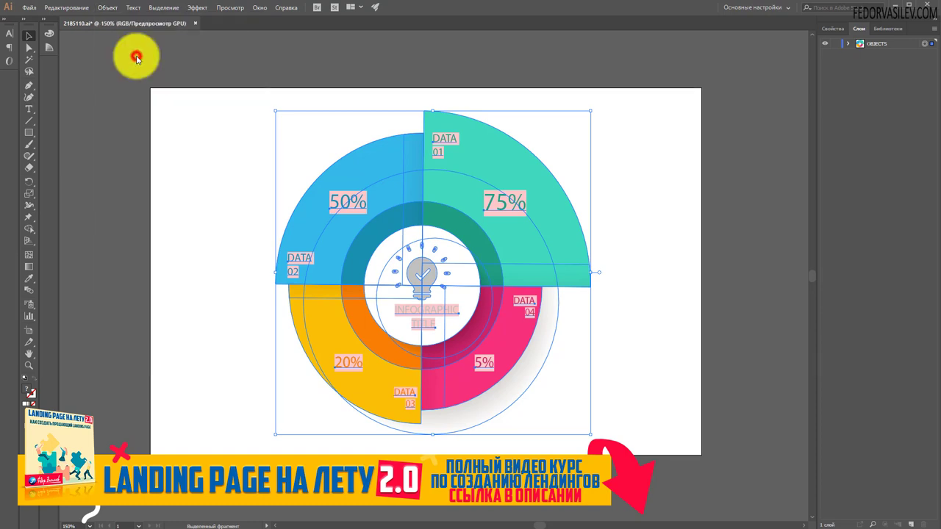
pyautogui.click(107, 8)
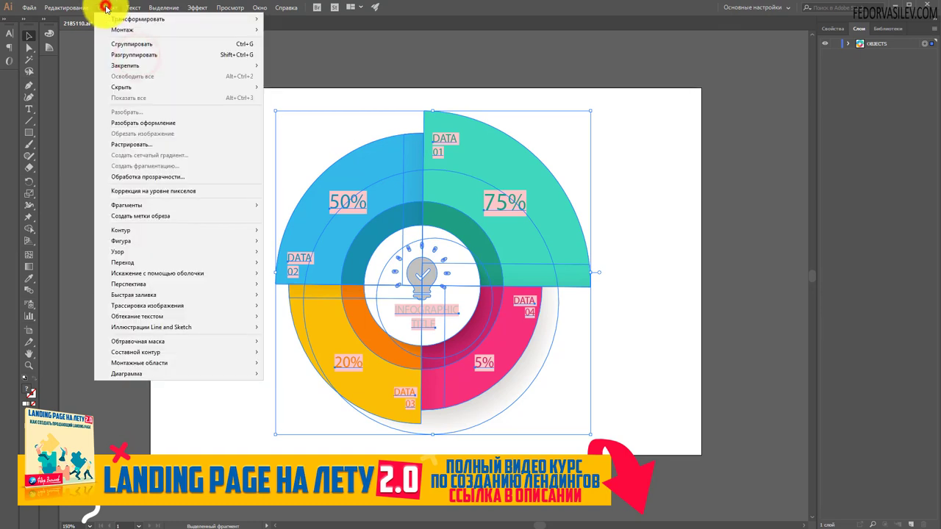
pyautogui.click(115, 56)
pyautogui.click(108, 8)
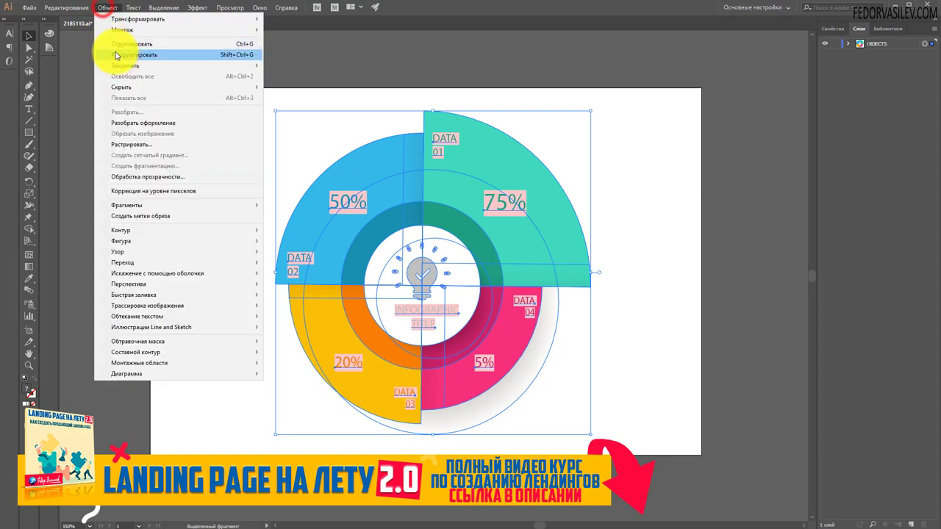
pyautogui.click(115, 55)
pyautogui.click(105, 7)
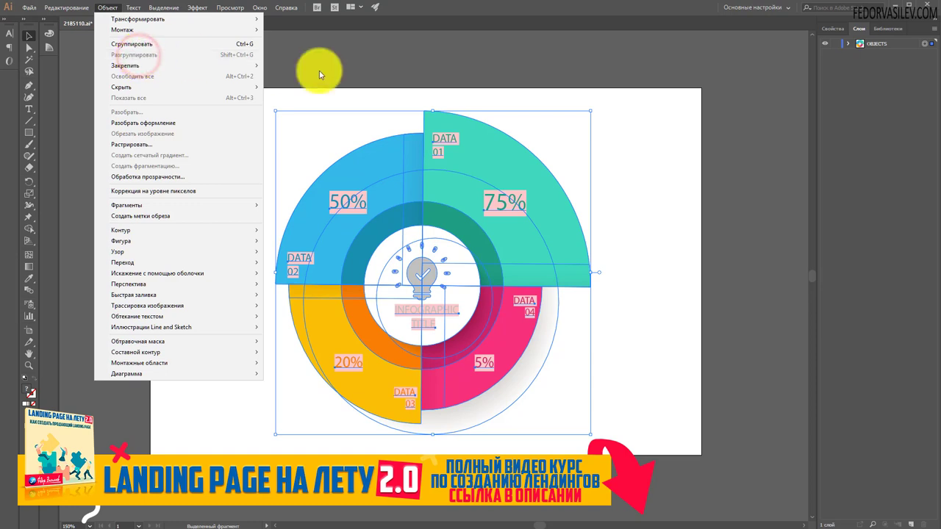
pyautogui.click(501, 9)
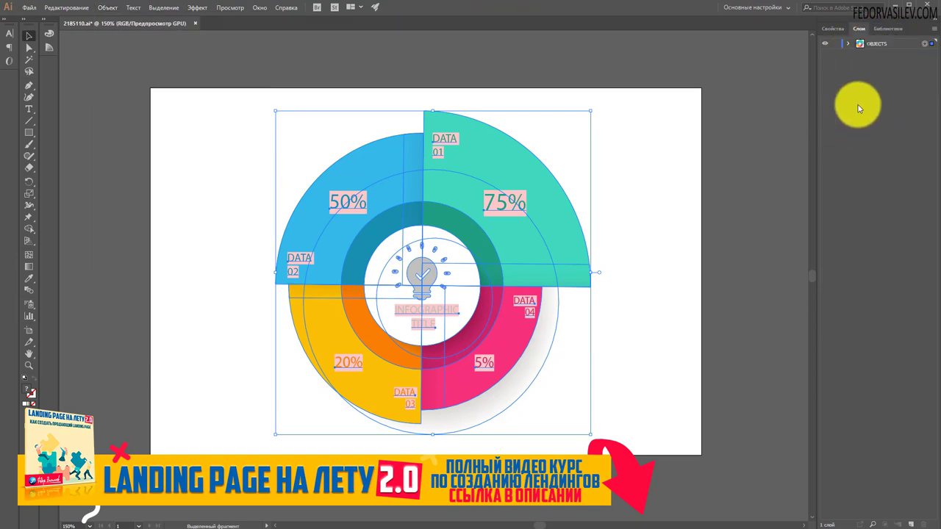
pyautogui.click(936, 33)
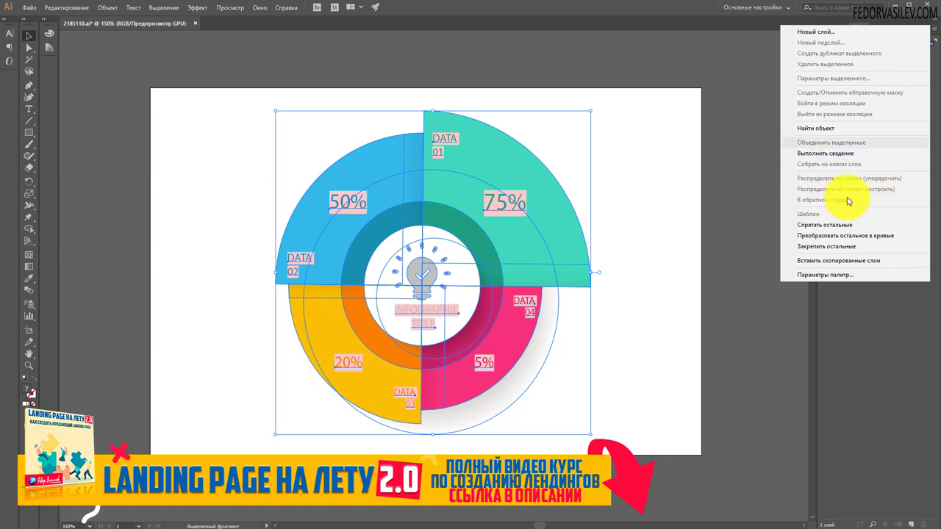
pyautogui.click(845, 350)
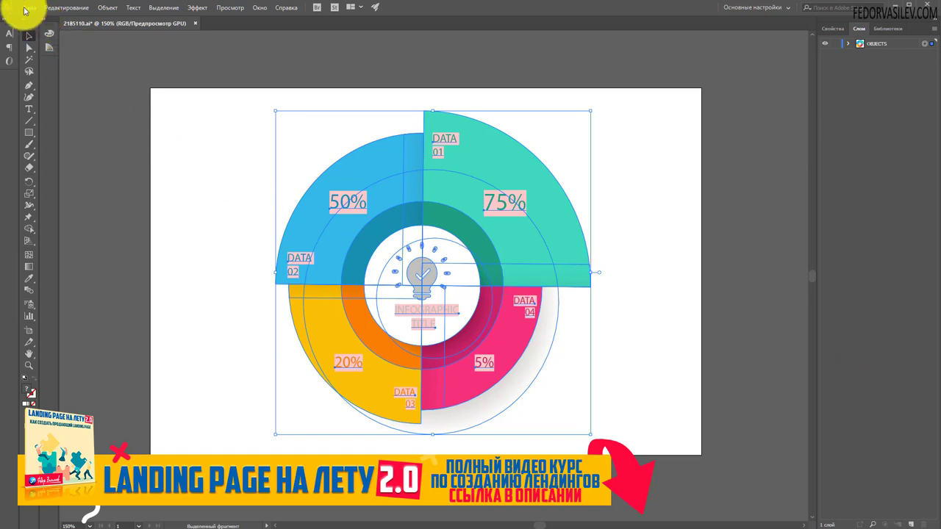
# Export the artwork as Photoshop (*.PSD) named ТЕСТ into the курс 22 folder.
pyautogui.click(27, 8)
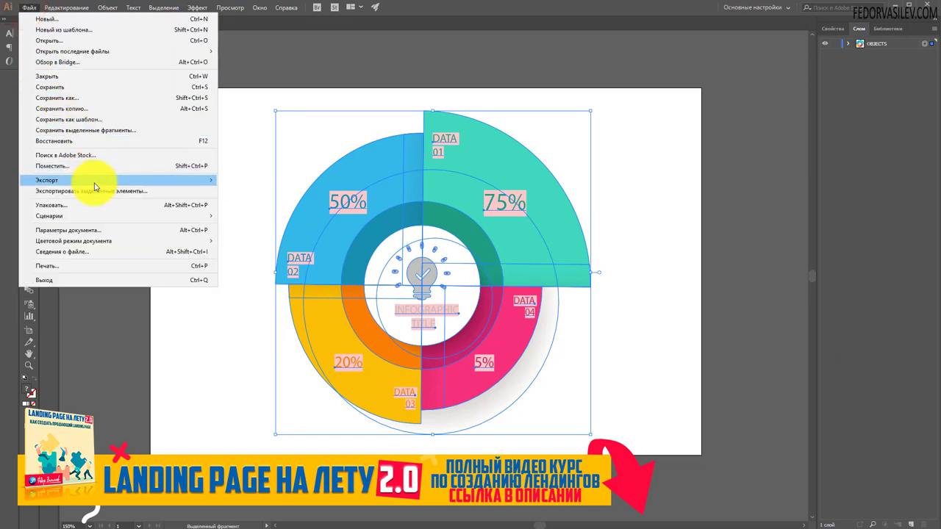
pyautogui.moveTo(47, 180)
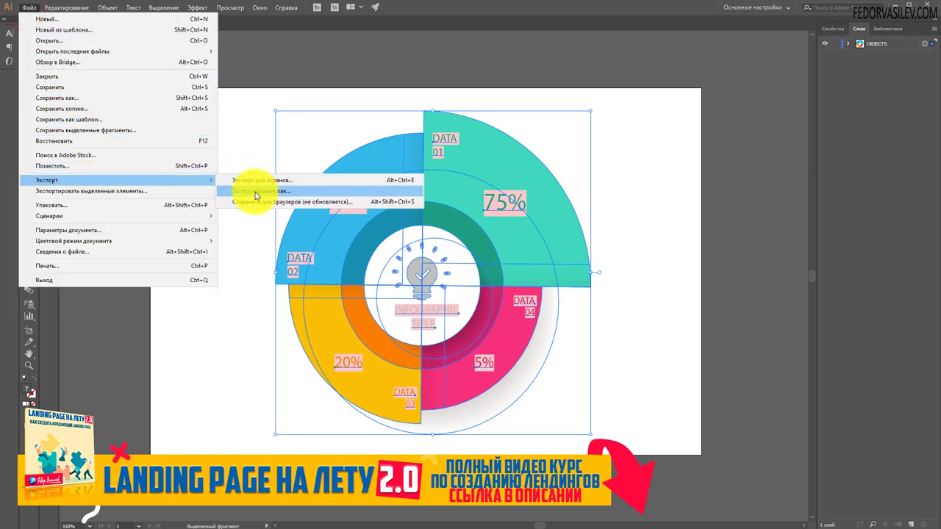
pyautogui.click(256, 192)
pyautogui.click(259, 335)
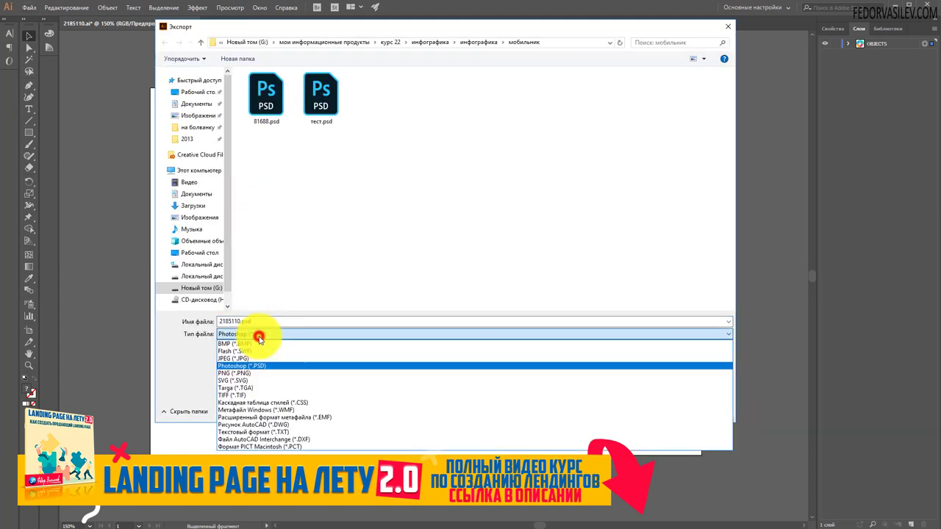
pyautogui.click(253, 364)
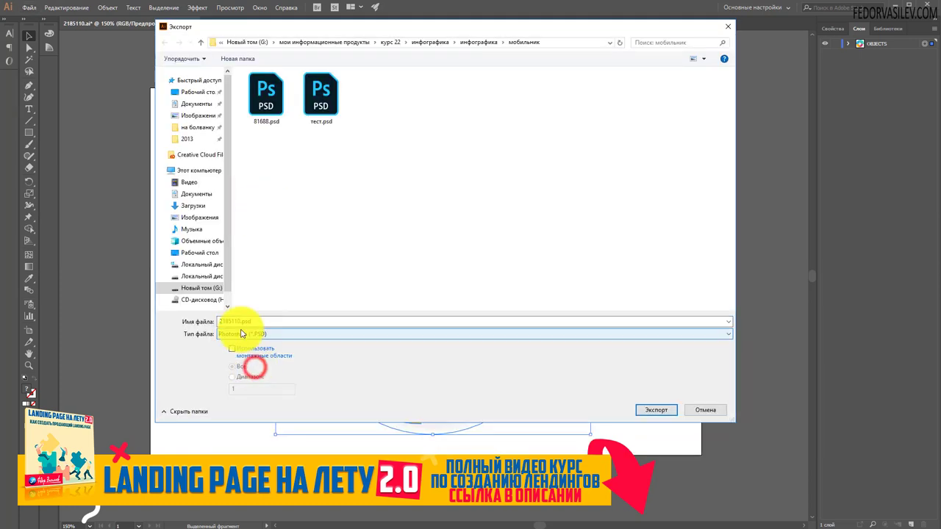
pyautogui.write('ТЕСТ')
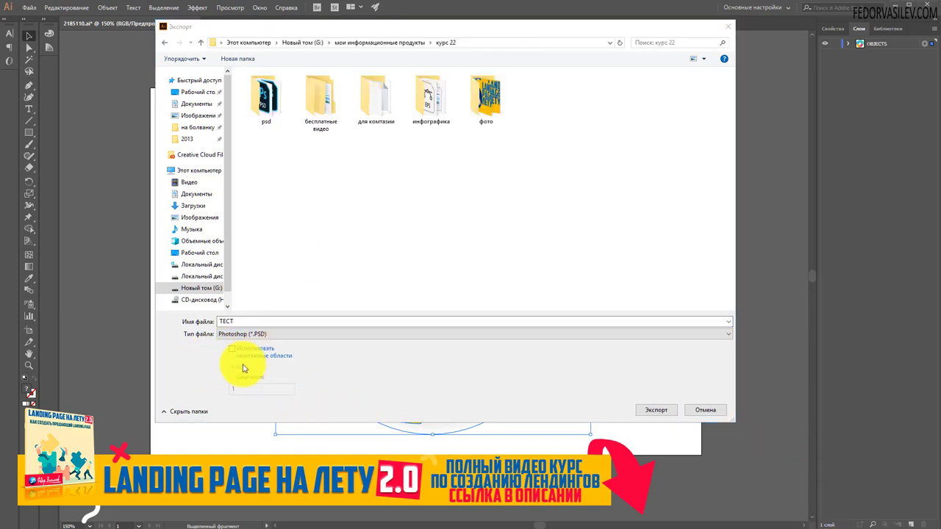
pyautogui.click(644, 412)
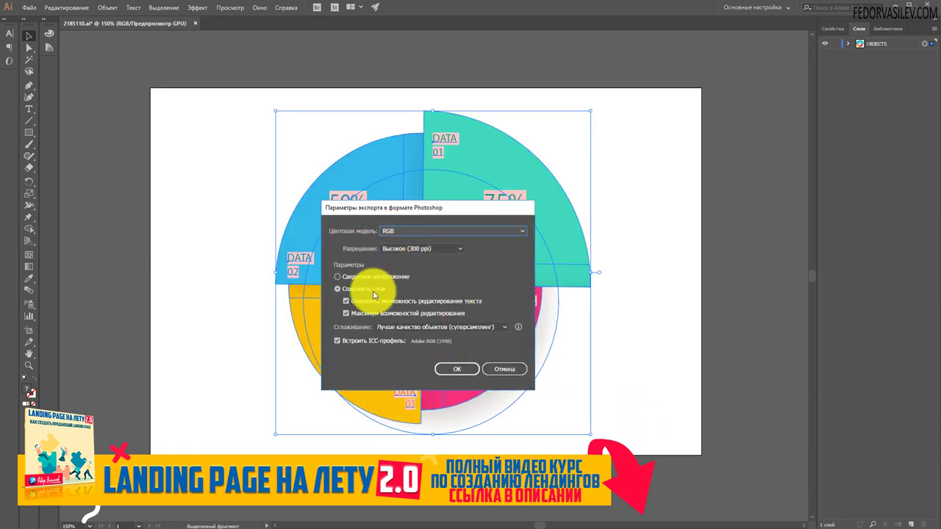
# Set PSD options to Write Layers, anti-aliasing None, no embedded ICC profile, and confirm.
pyautogui.click(338, 290)
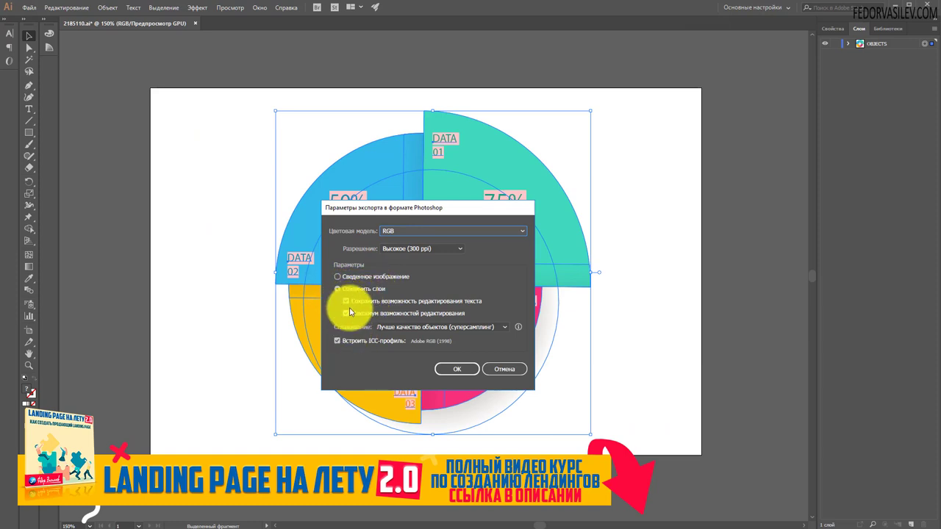
pyautogui.click(389, 326)
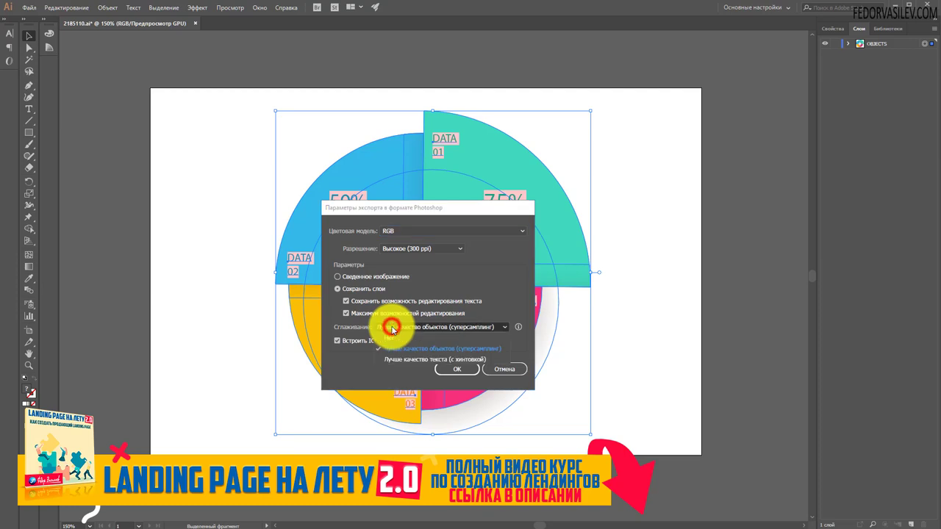
pyautogui.click(338, 342)
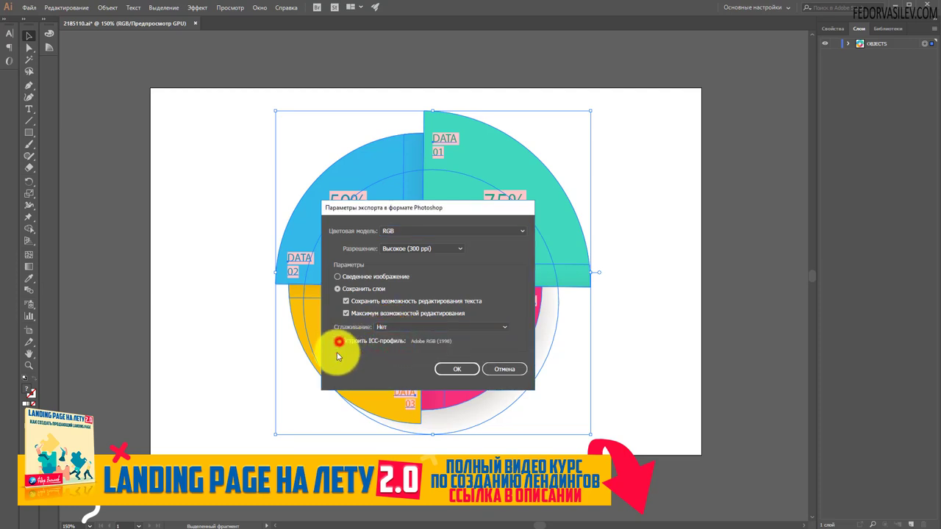
pyautogui.click(459, 370)
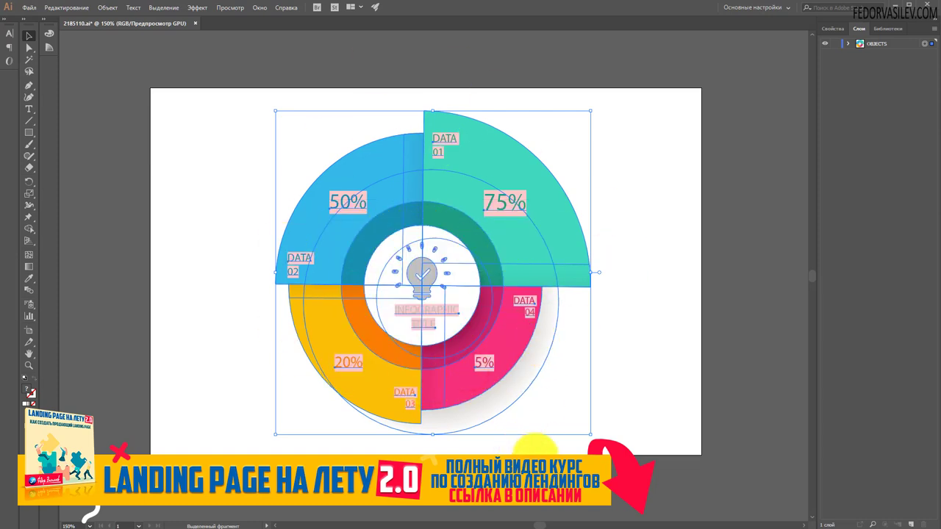
# Show the desktop and open ТЕСТ.psd in Photoshop.
pyautogui.press('super+d')
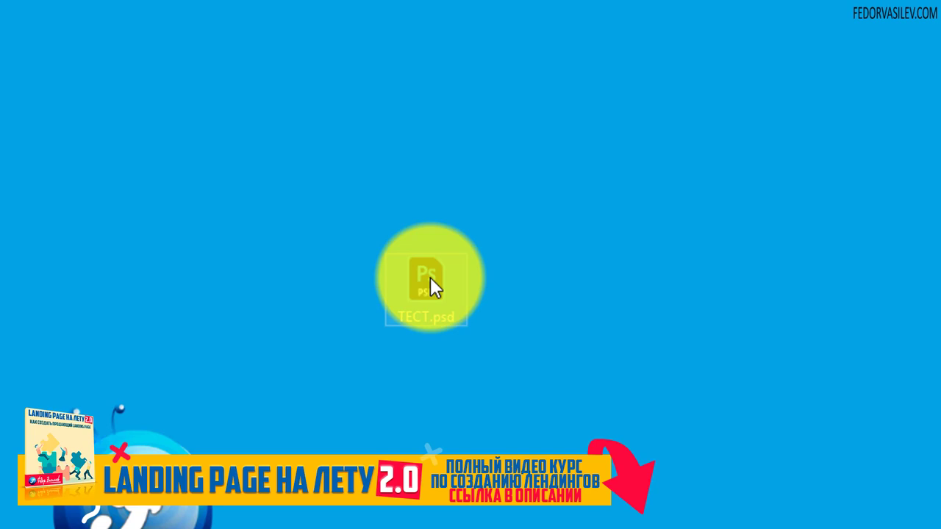
pyautogui.doubleClick(430, 279)
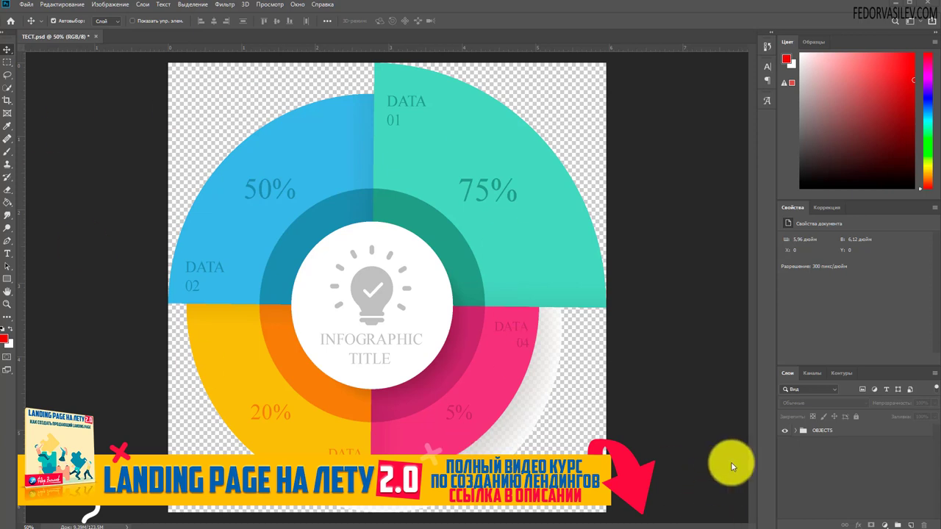
# Expand the OBJECTS group in the Layers panel and select the TITLE text layer.
pyautogui.click(860, 433)
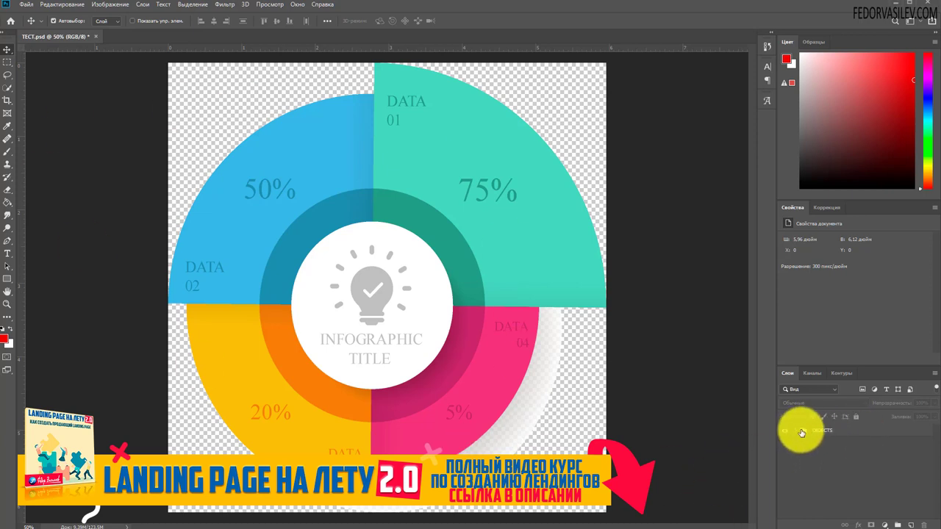
pyautogui.click(797, 433)
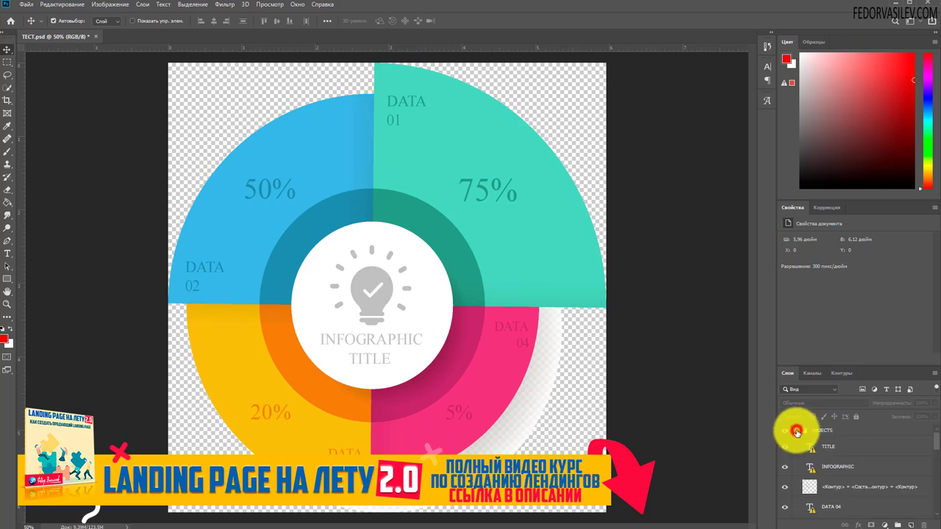
pyautogui.scroll(-3, 834, 460)
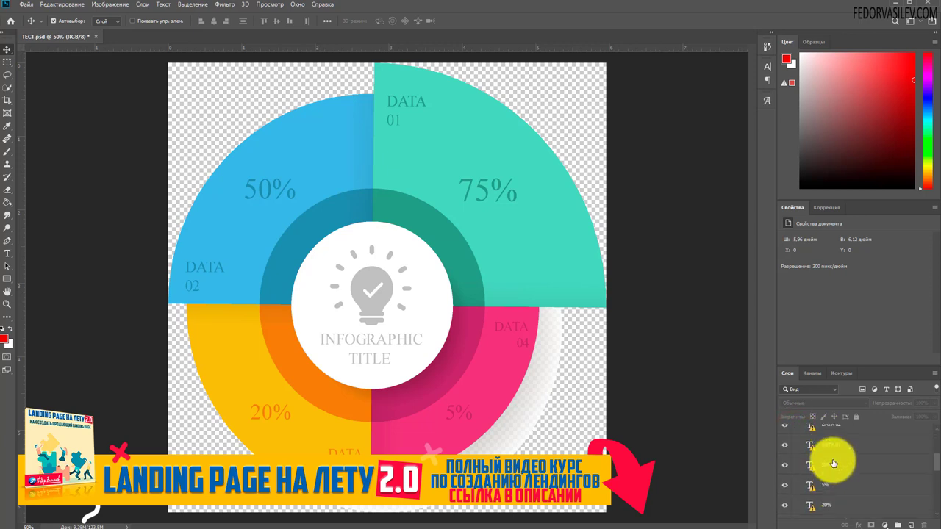
pyautogui.scroll(5, 831, 458)
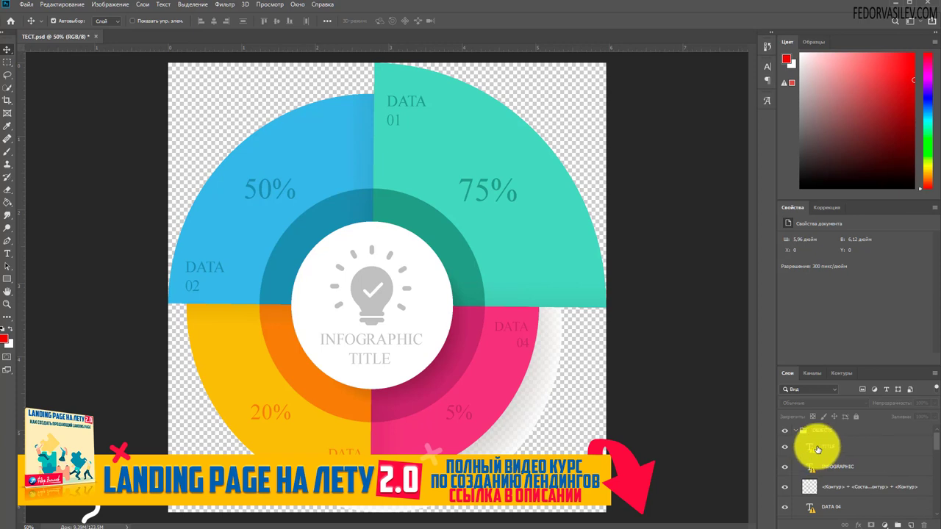
pyautogui.click(828, 449)
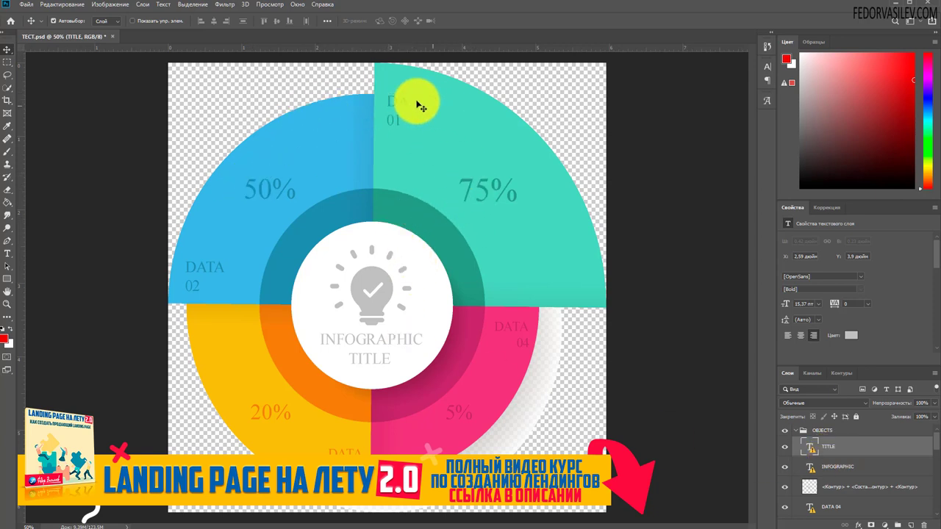
# Delete the TITLE and INFOGRAPHIC text layers, then briefly hide and show the white centre circle.
pyautogui.press('Delete')
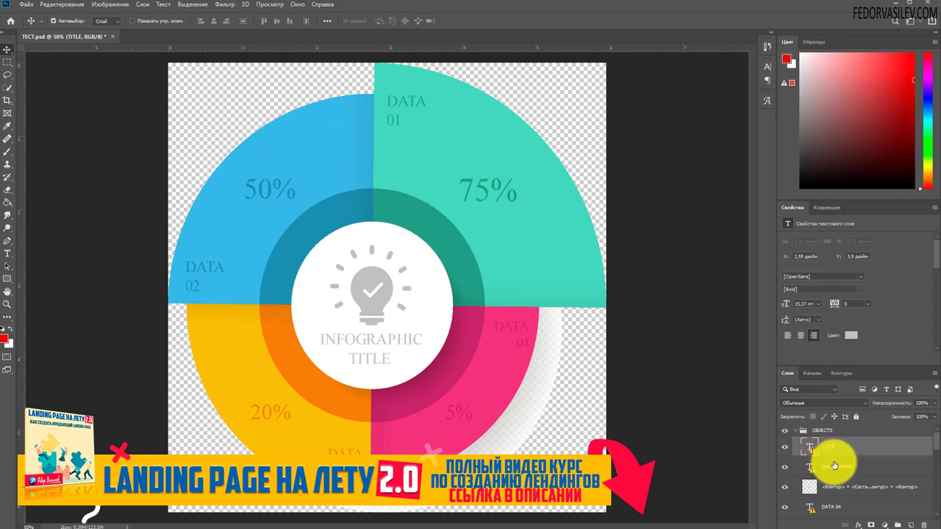
pyautogui.press('Delete')
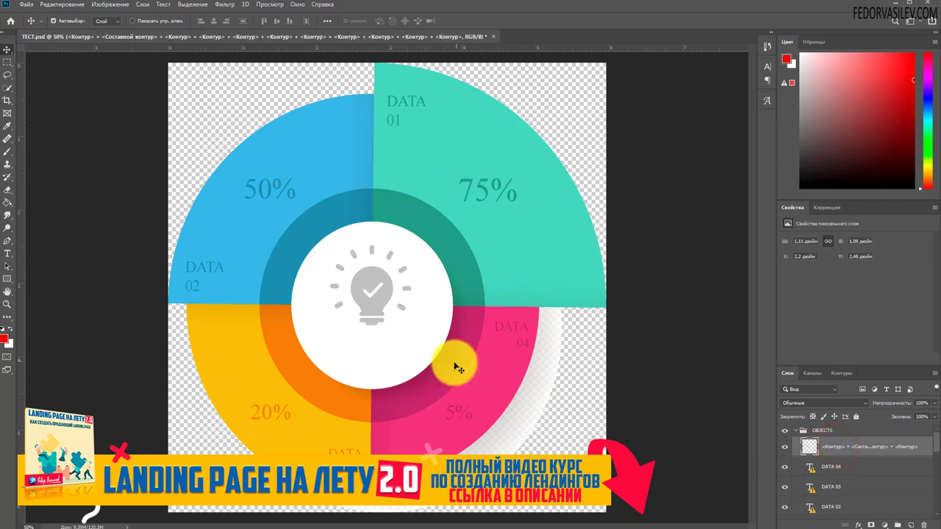
pyautogui.scroll(-5, 868, 471)
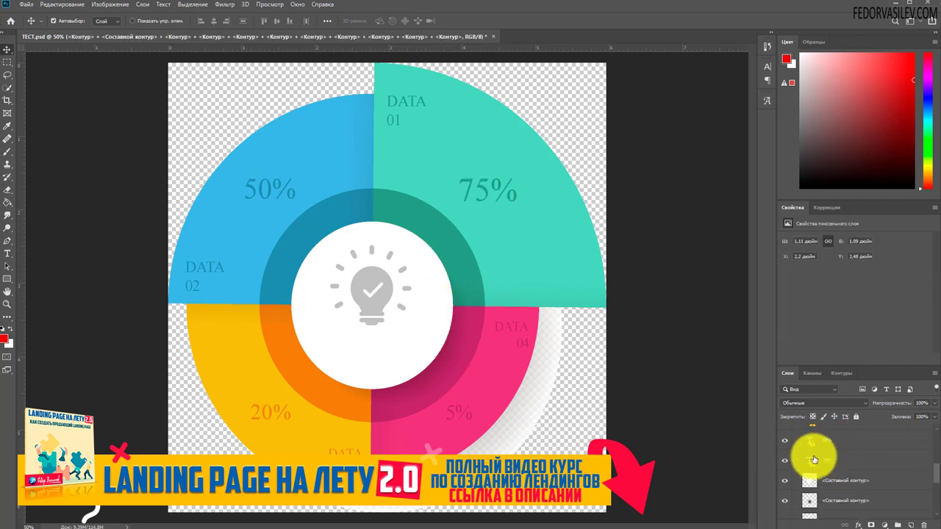
pyautogui.click(785, 445)
pyautogui.click(785, 446)
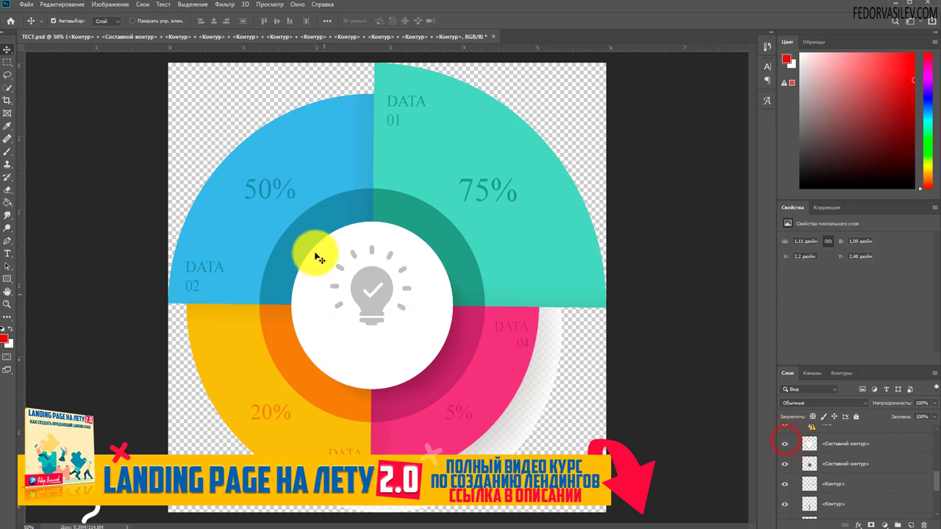
# Toggle the pink segment's shading and contour layers, then collapse and re-expand the OBJECTS group.
pyautogui.scroll(2, 786, 482)
pyautogui.click(785, 465)
pyautogui.click(786, 466)
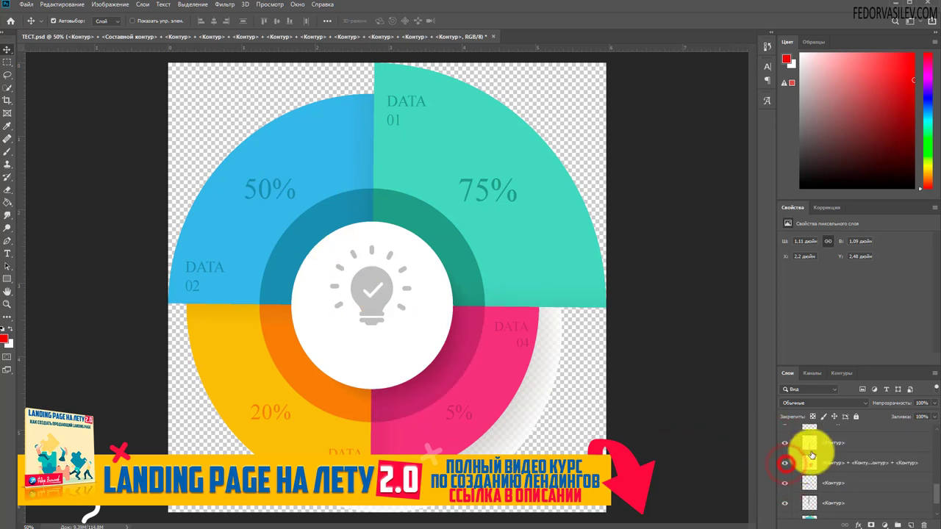
pyautogui.scroll(-2, 785, 471)
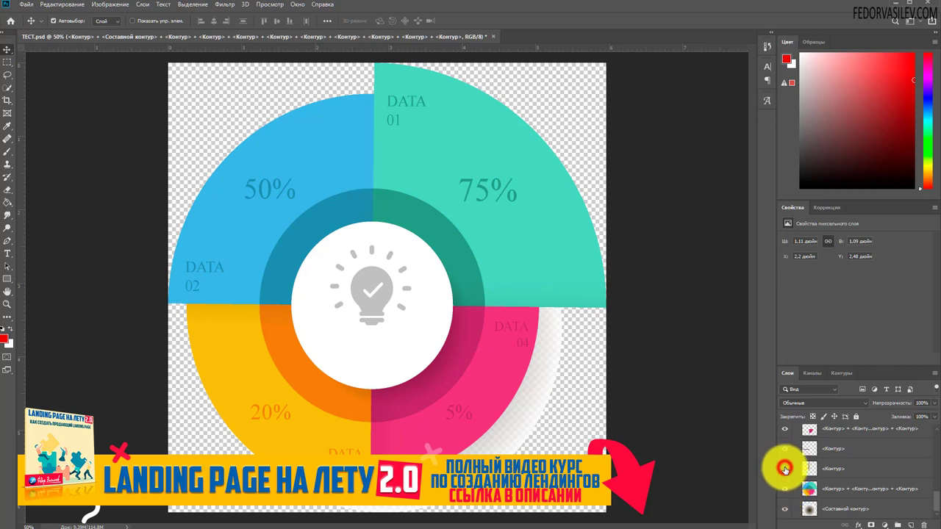
pyautogui.click(785, 469)
pyautogui.click(789, 509)
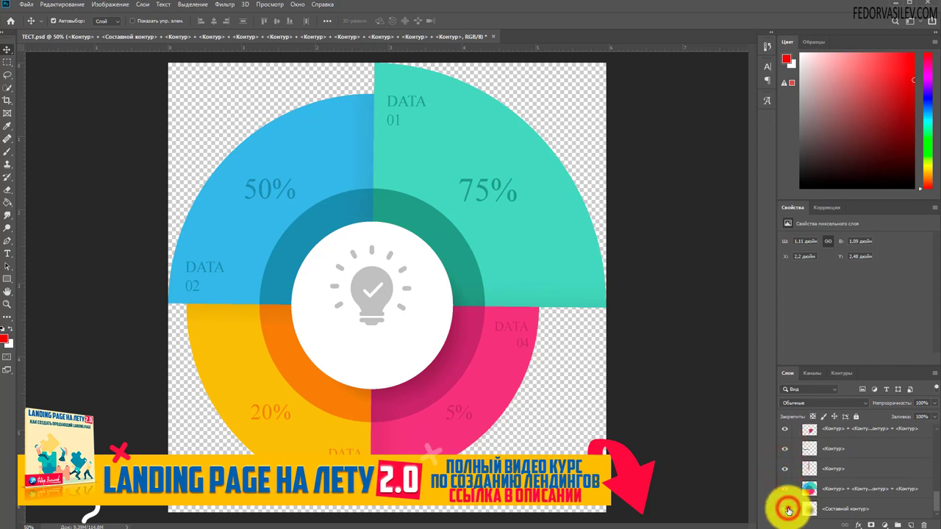
pyautogui.scroll(3, 784, 470)
pyautogui.click(794, 434)
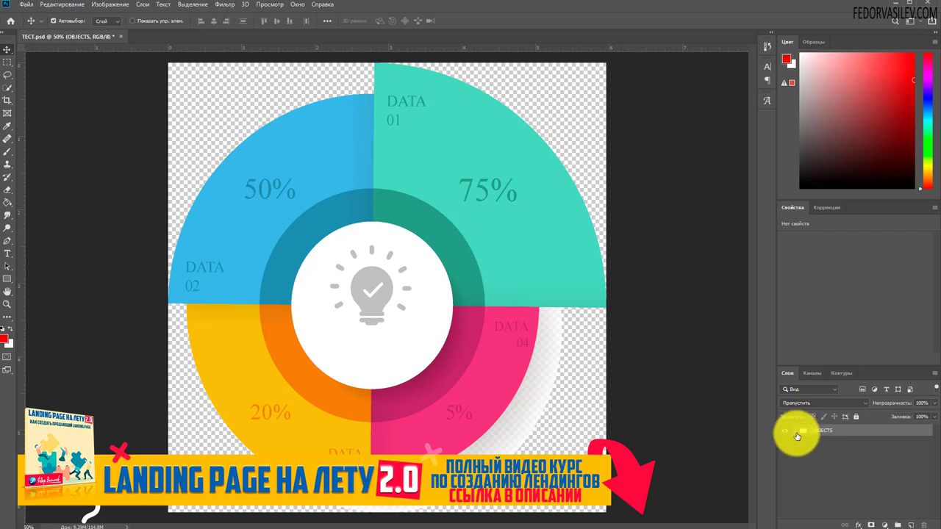
pyautogui.click(793, 430)
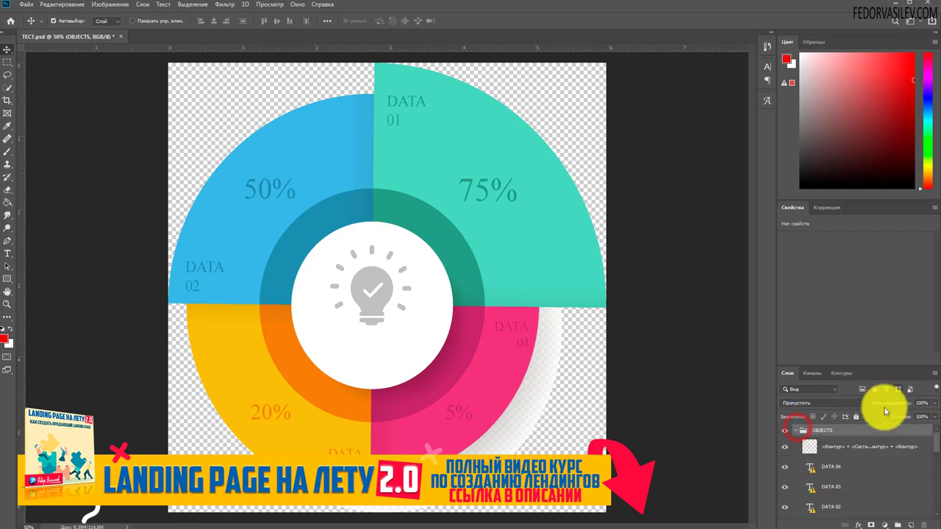